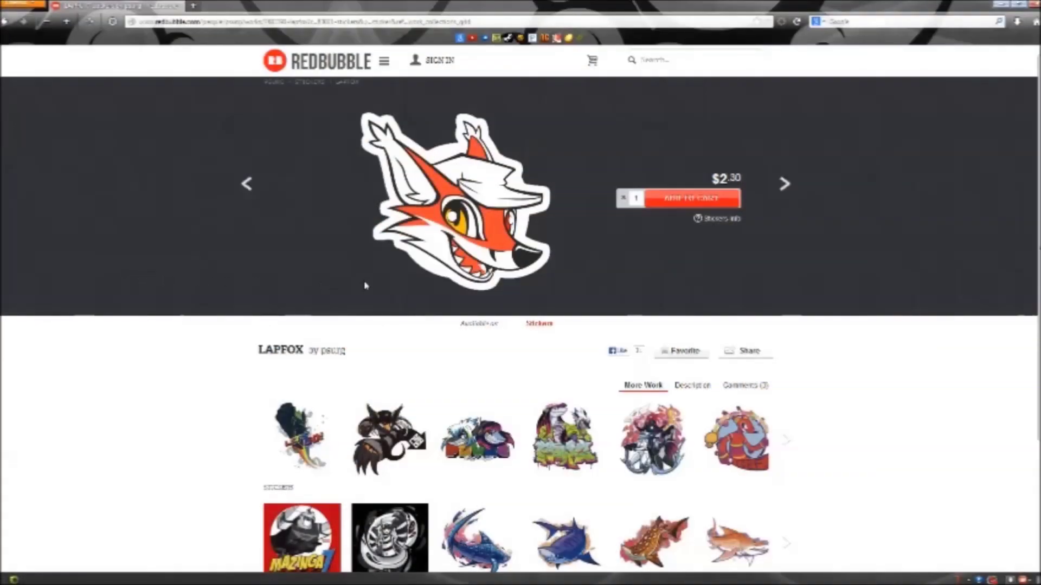
Save the full-size fox sticker image to the Desktop as 'LapFox' and close the lightbox
left_click(432, 249)
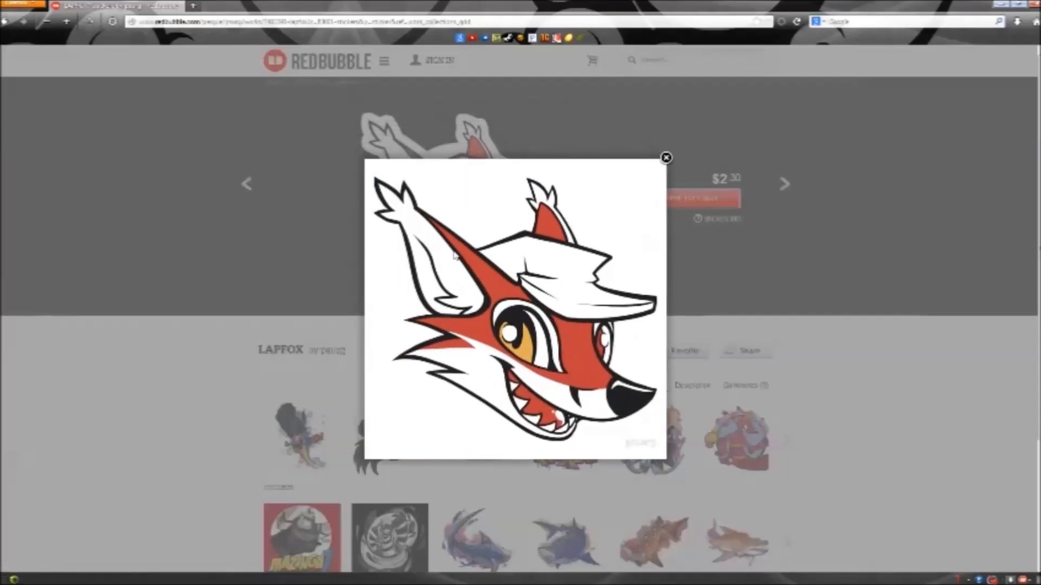
right_click(500, 345)
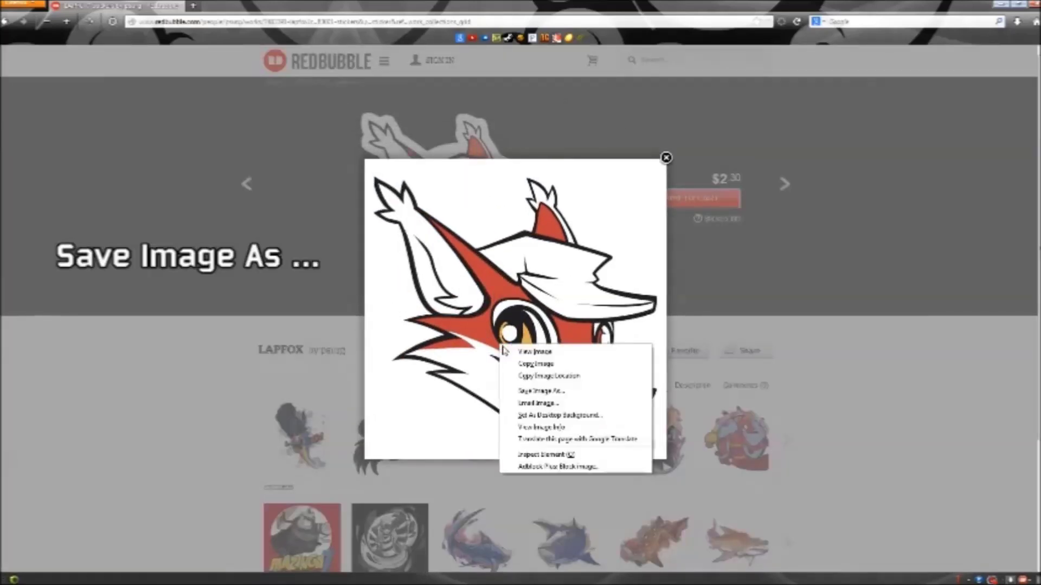
left_click(553, 391)
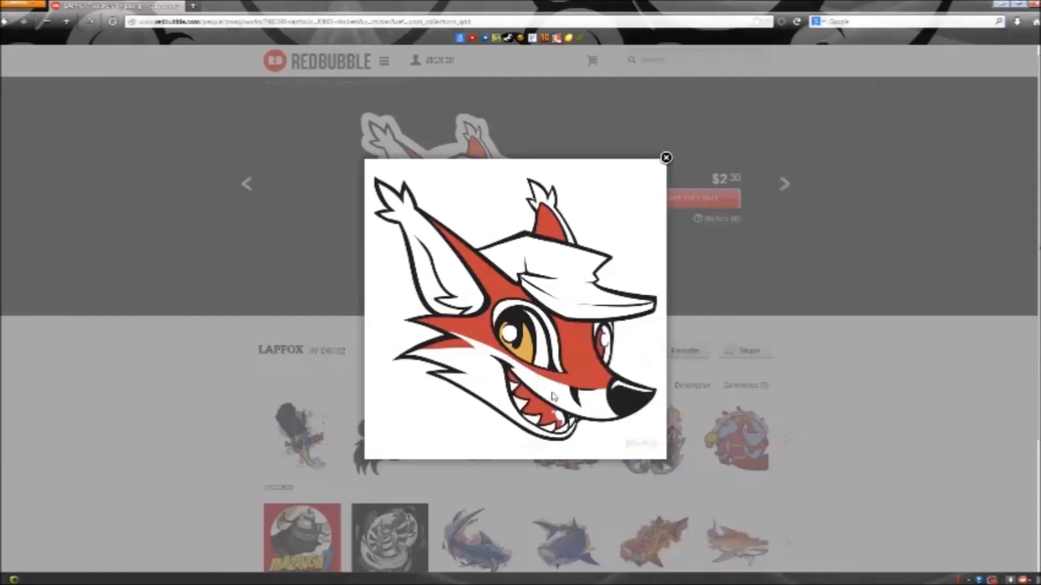
type("la")
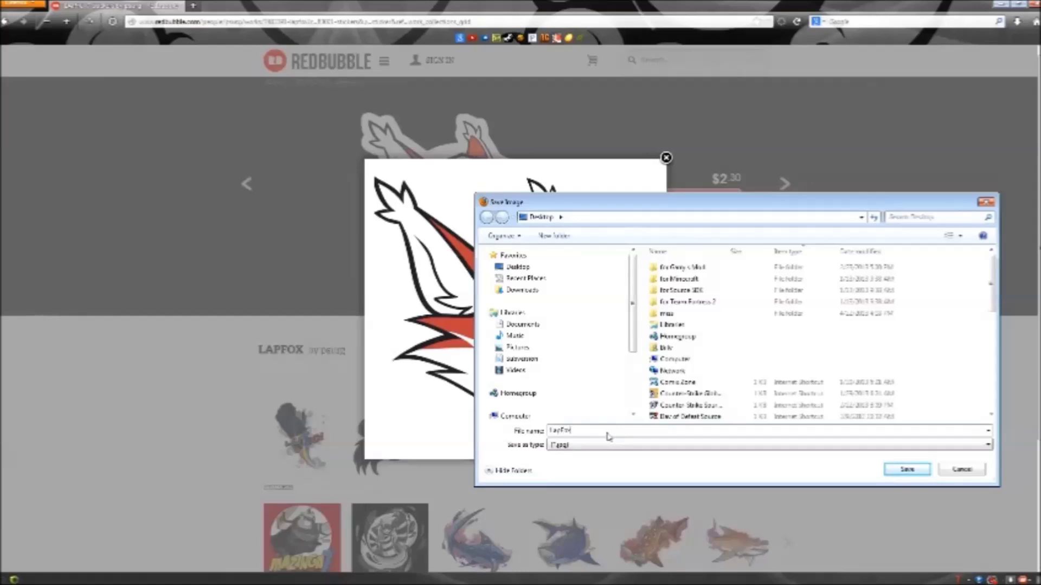
left_click(537, 269)
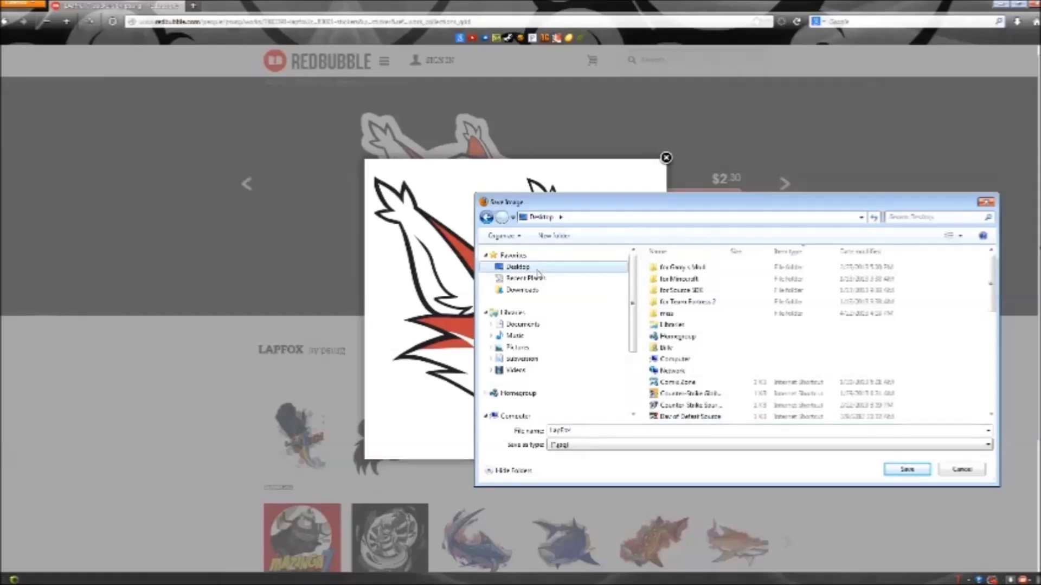
left_click(907, 470)
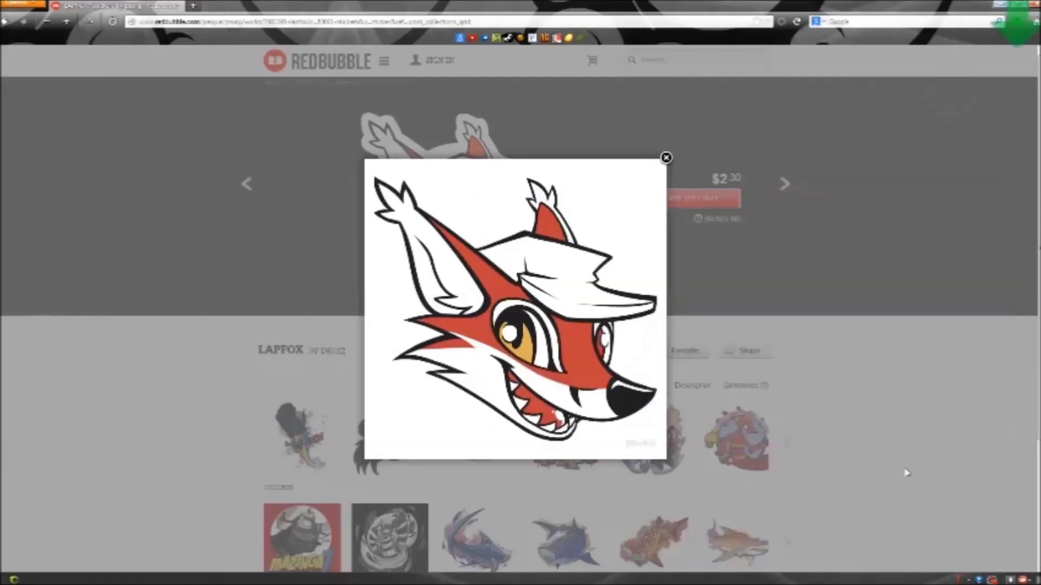
left_click(666, 158)
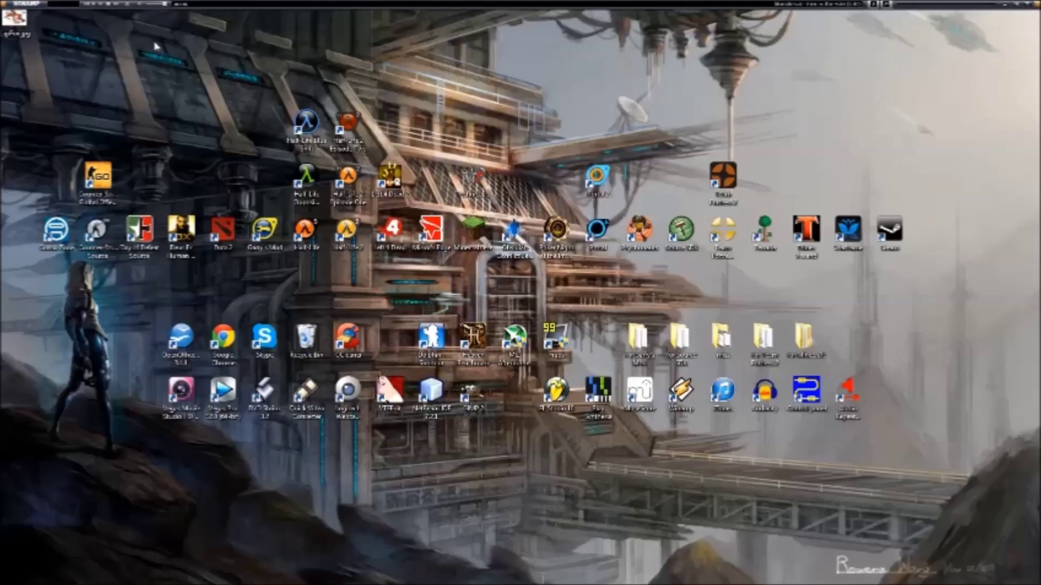
Move the fox.jpg icon on the desktop and open it in GIMP with Edit with Gimp
left_click_drag(14, 22, 98, 390)
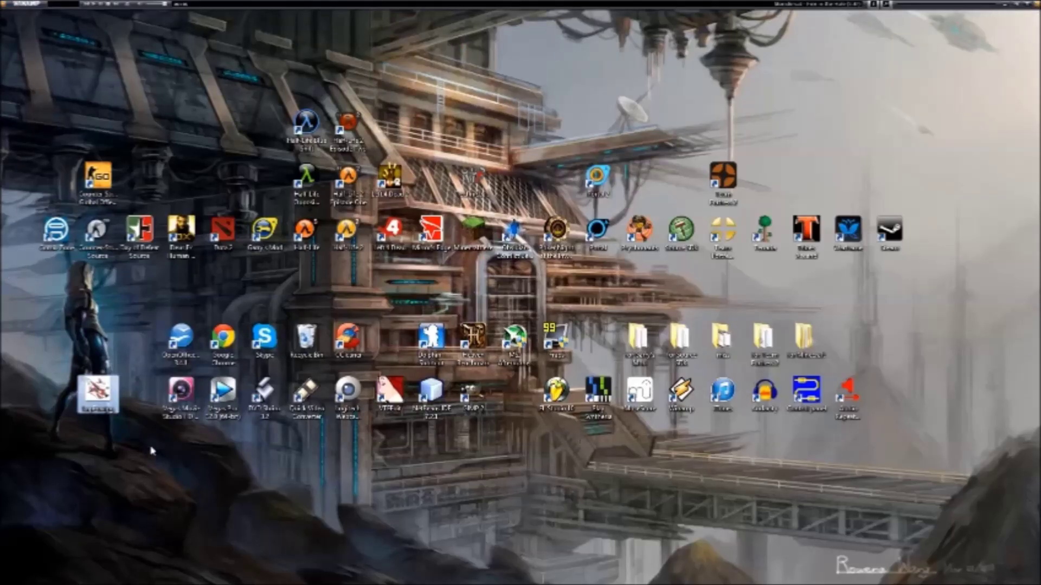
right_click(93, 387)
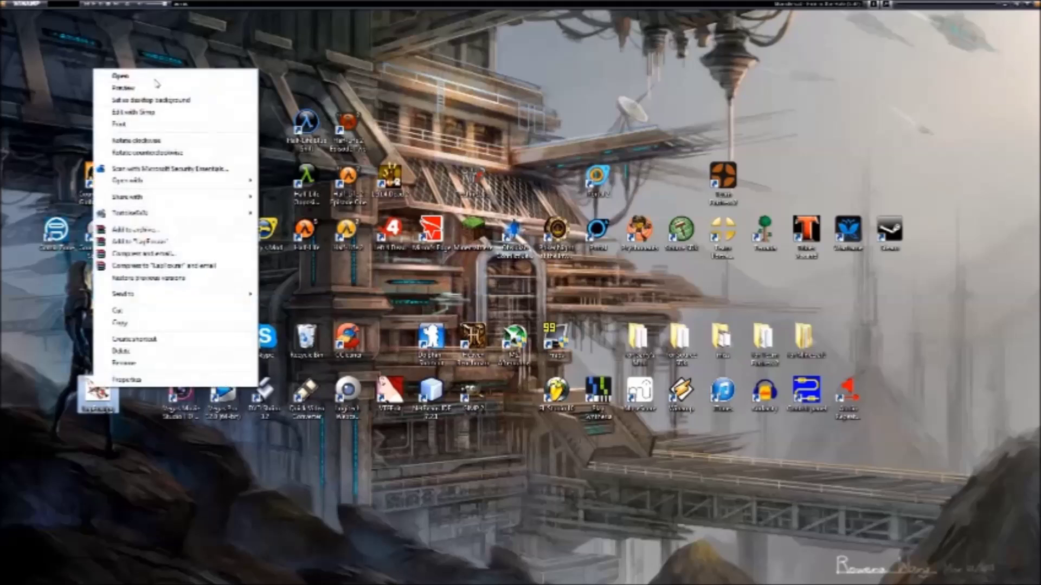
left_click(145, 113)
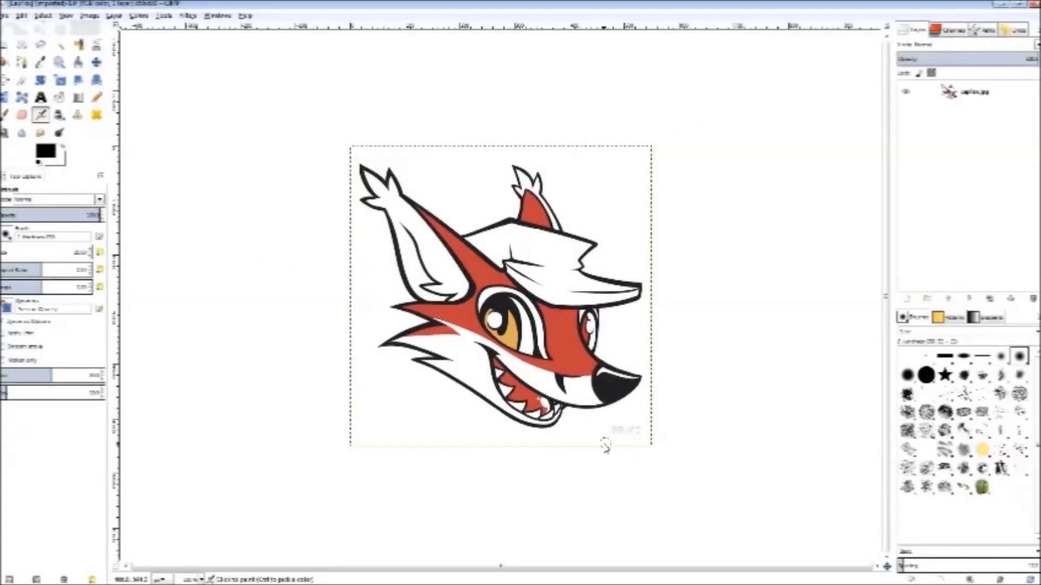
Paint white over the bottom-right watermark using the Pencil with a large hard round brush
left_click(63, 148)
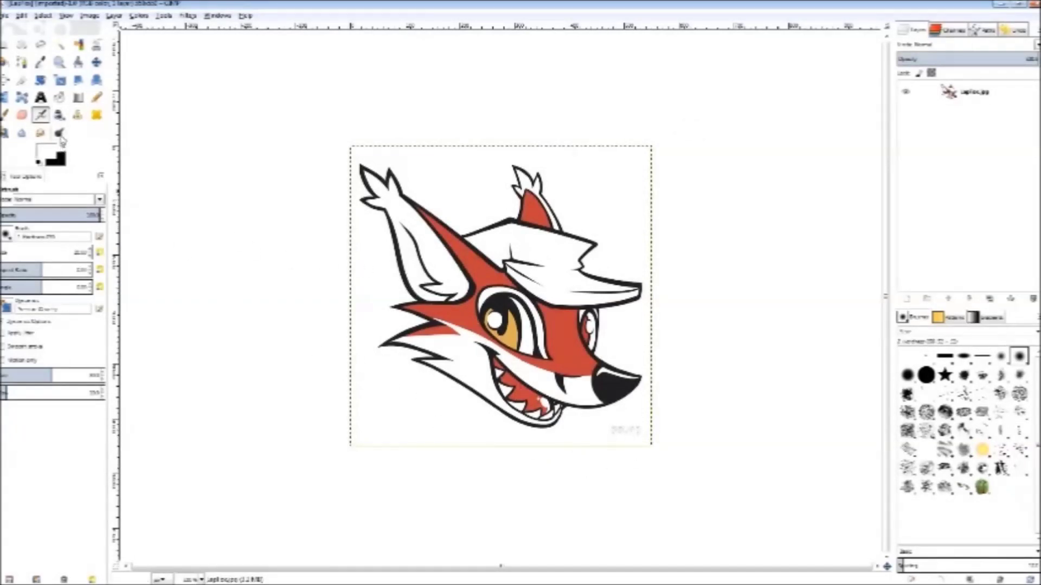
left_click(98, 97)
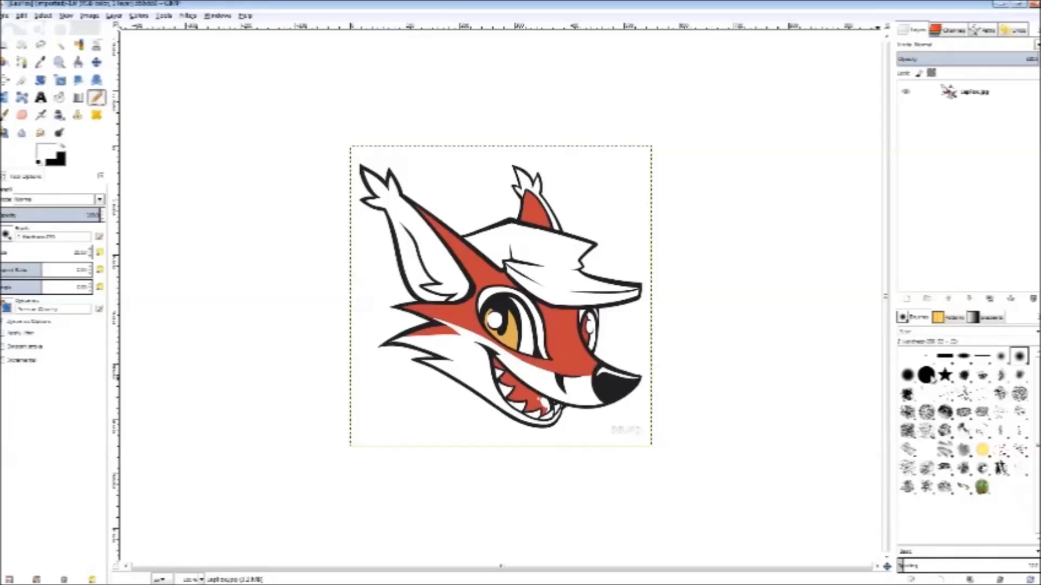
left_click(927, 375)
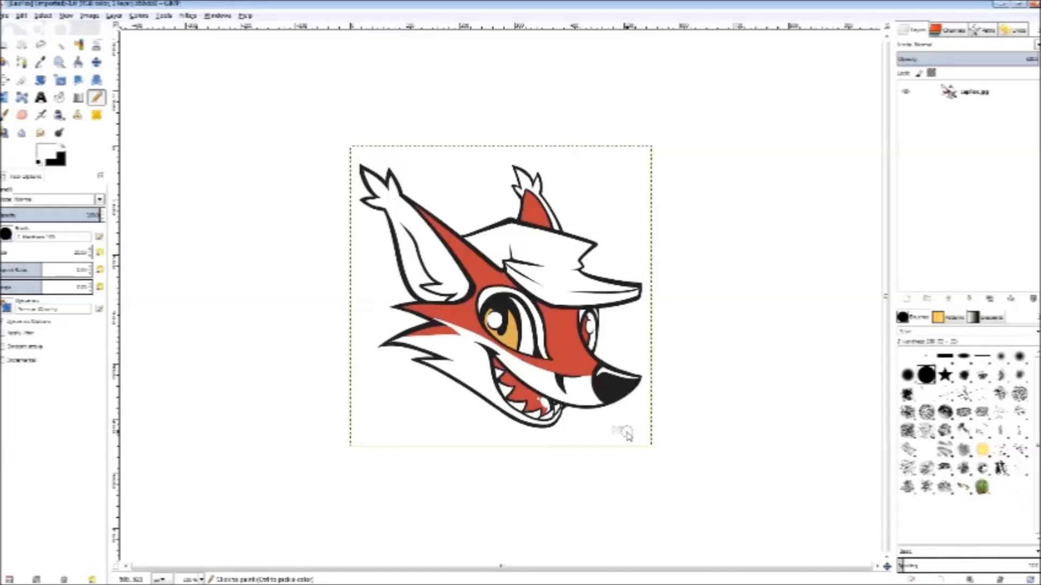
left_click_drag(616, 430, 631, 433)
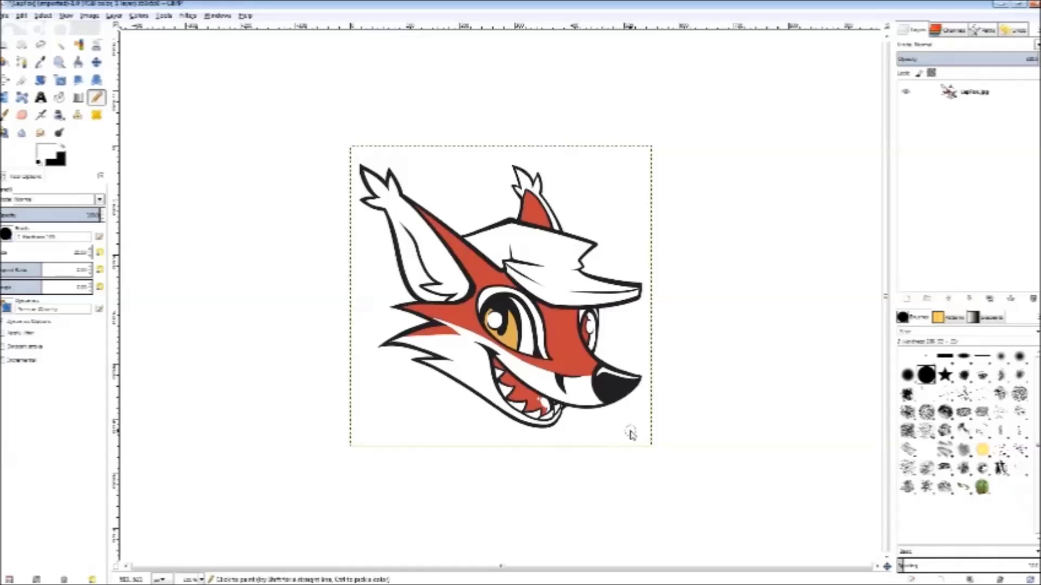
left_click(97, 100)
Fuzzy-select the white background and add an alpha channel to the fox layer
left_click(59, 46)
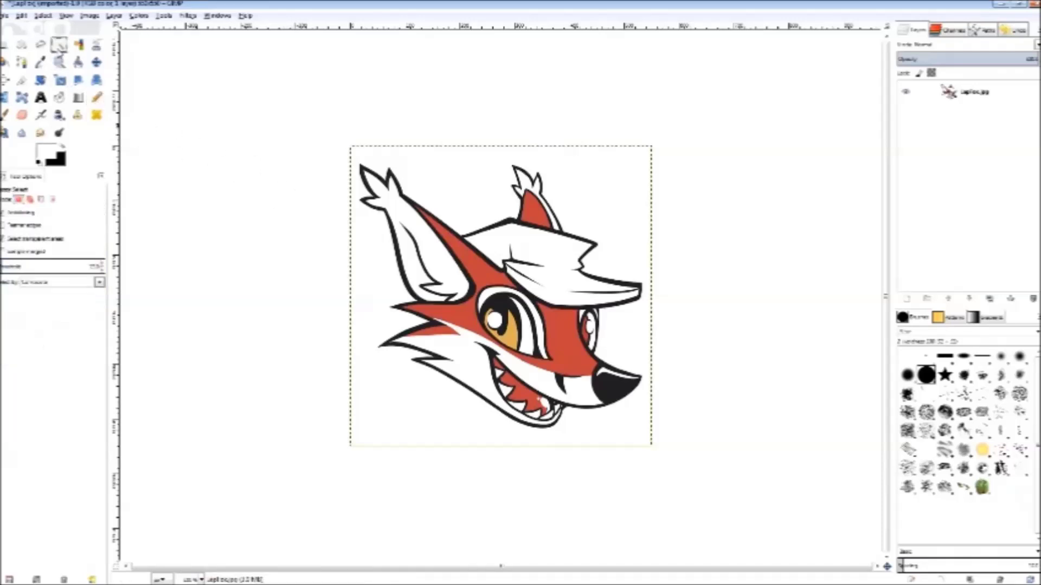
left_click(378, 294)
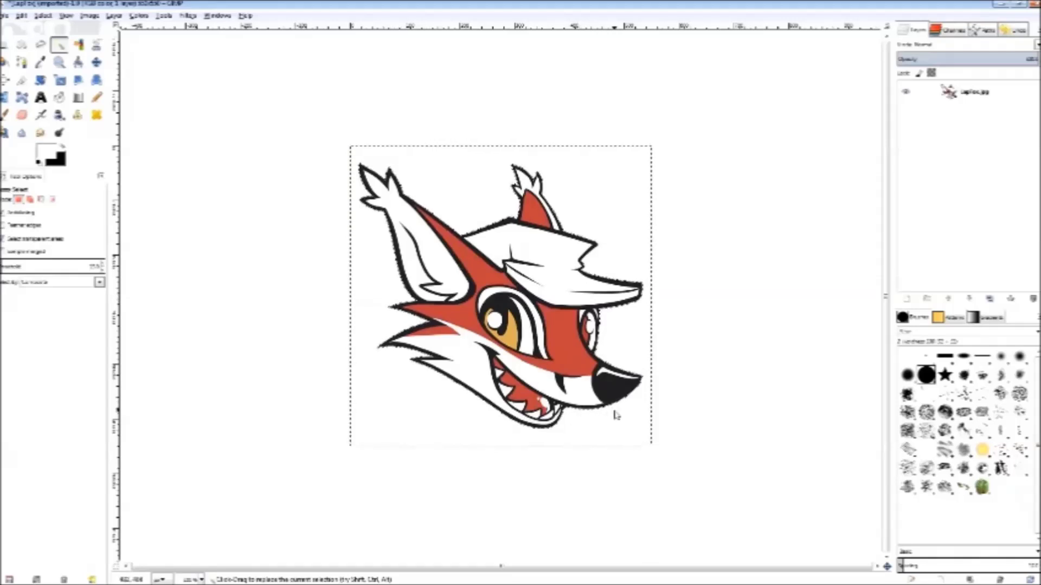
right_click(985, 95)
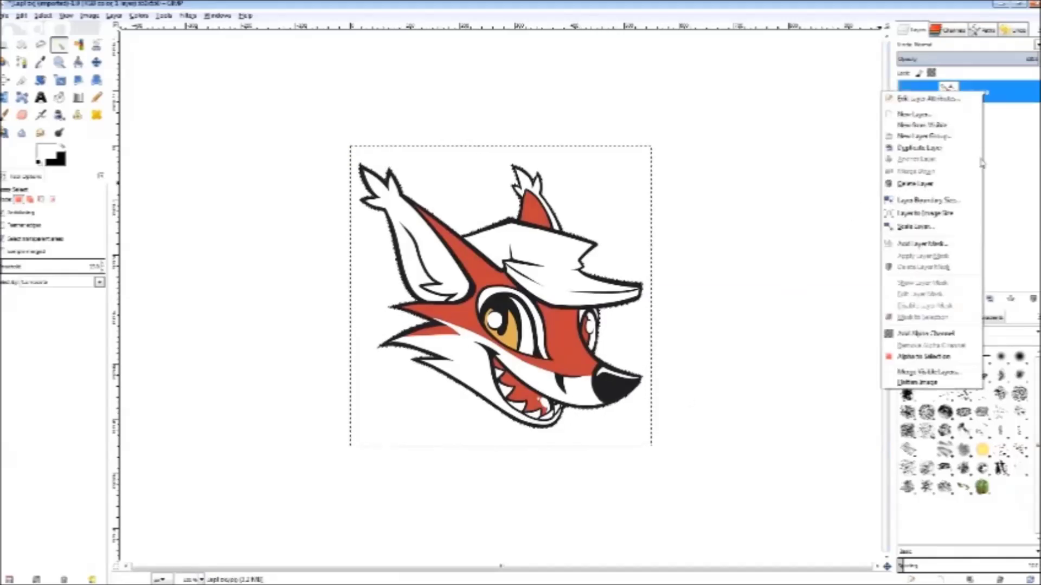
left_click(926, 333)
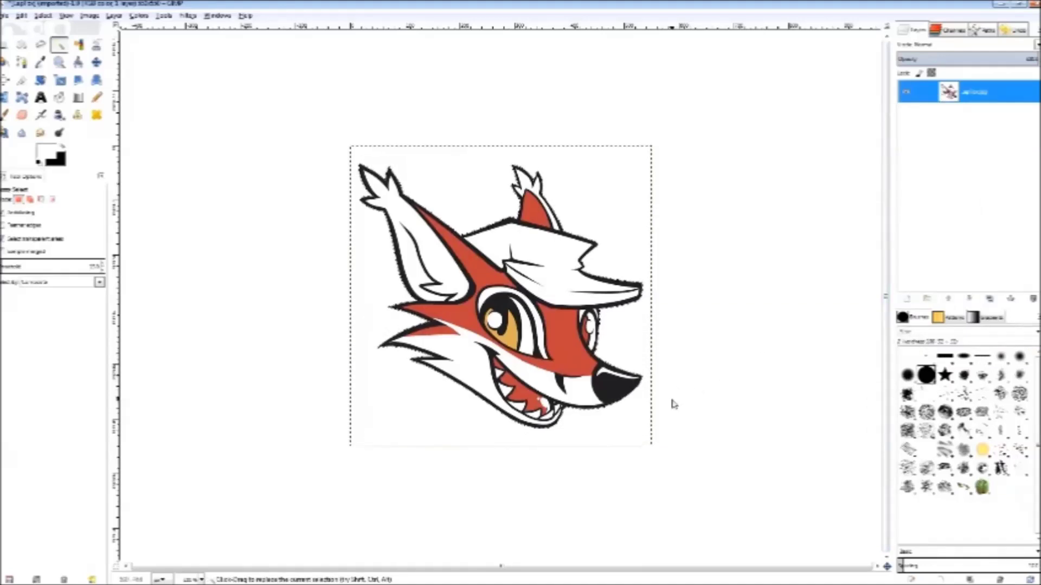
Cut away the selected white background, clear the selection, and zoom to check the edges
key("ctrl+x")
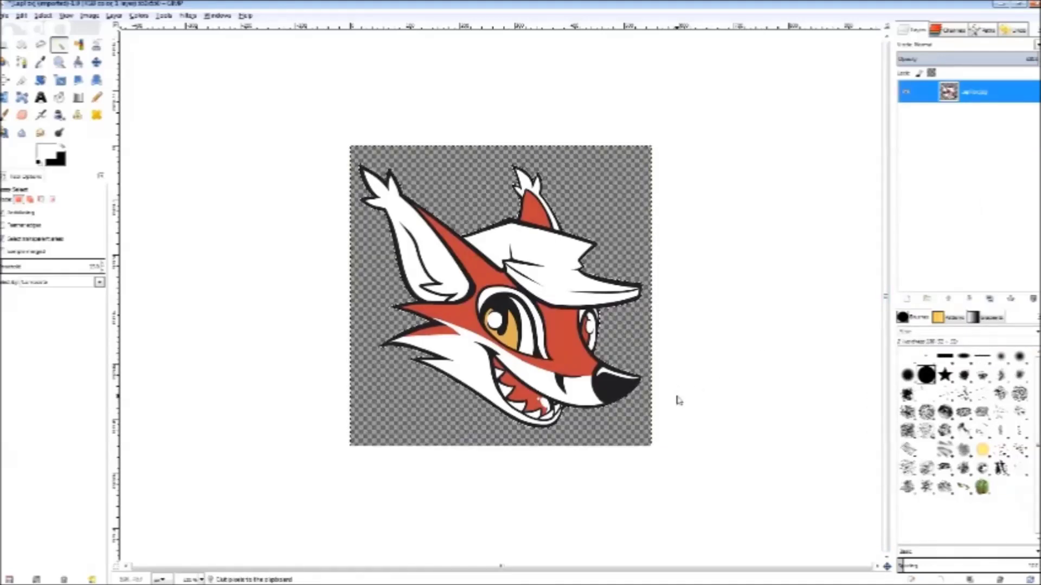
left_click(48, 26)
left_click(63, 46)
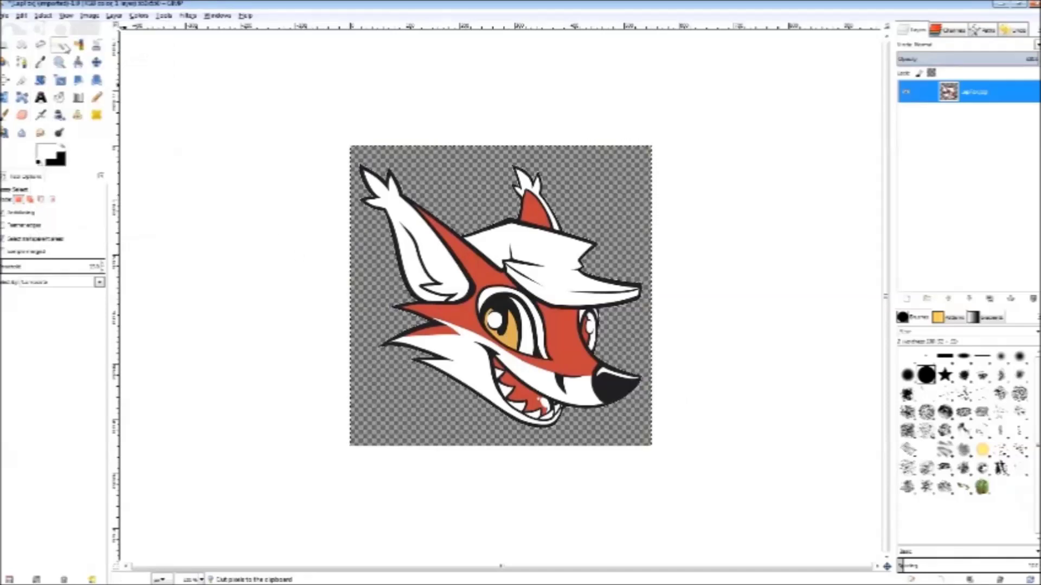
left_click(61, 47)
scroll(377, 299, "up", 6)
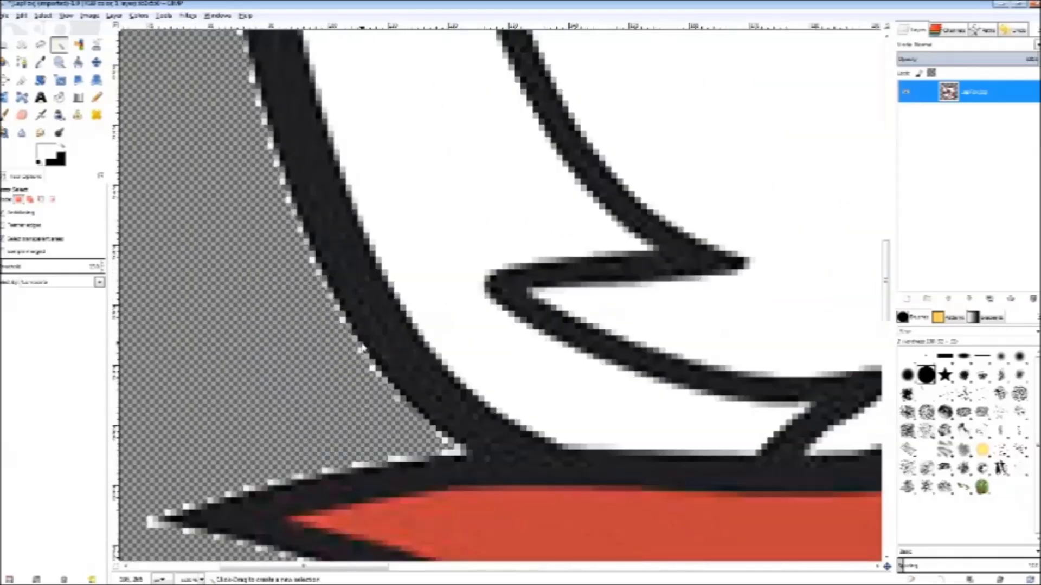
scroll(338, 340, "down", 6)
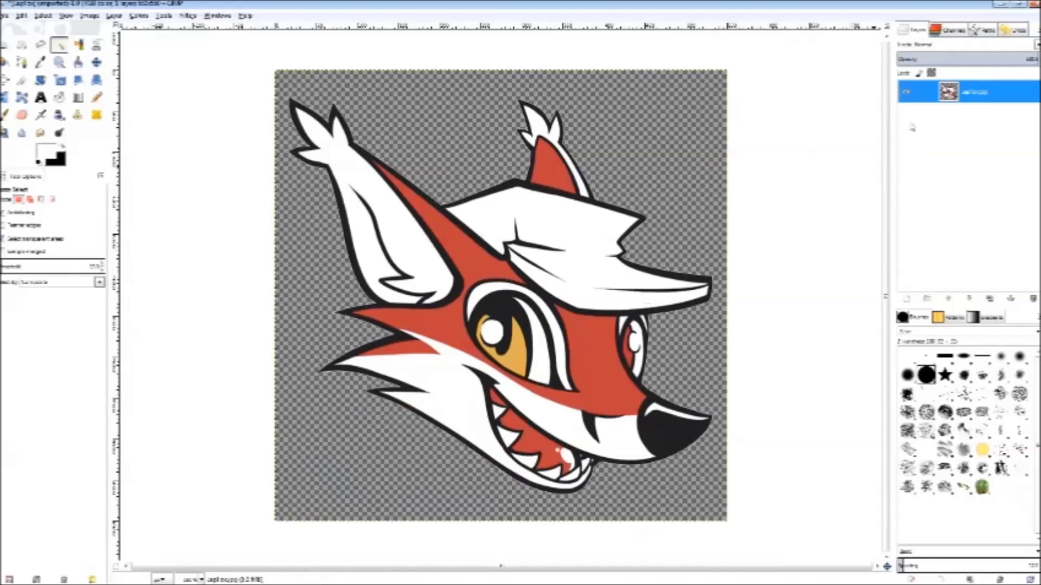
Select the fox's opaque shape with Alpha to Selection and shrink the selection
right_click(966, 96)
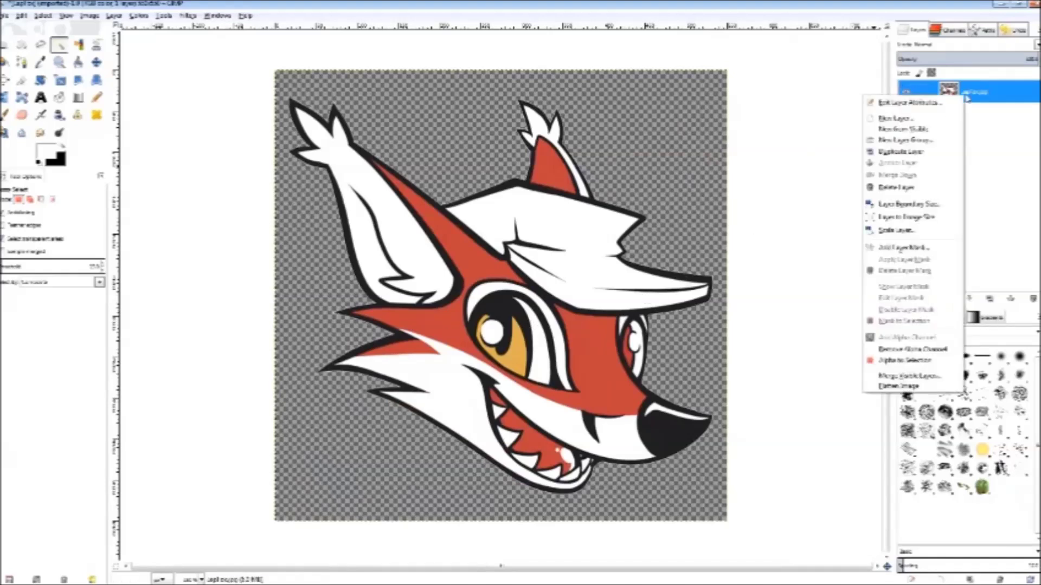
left_click(904, 361)
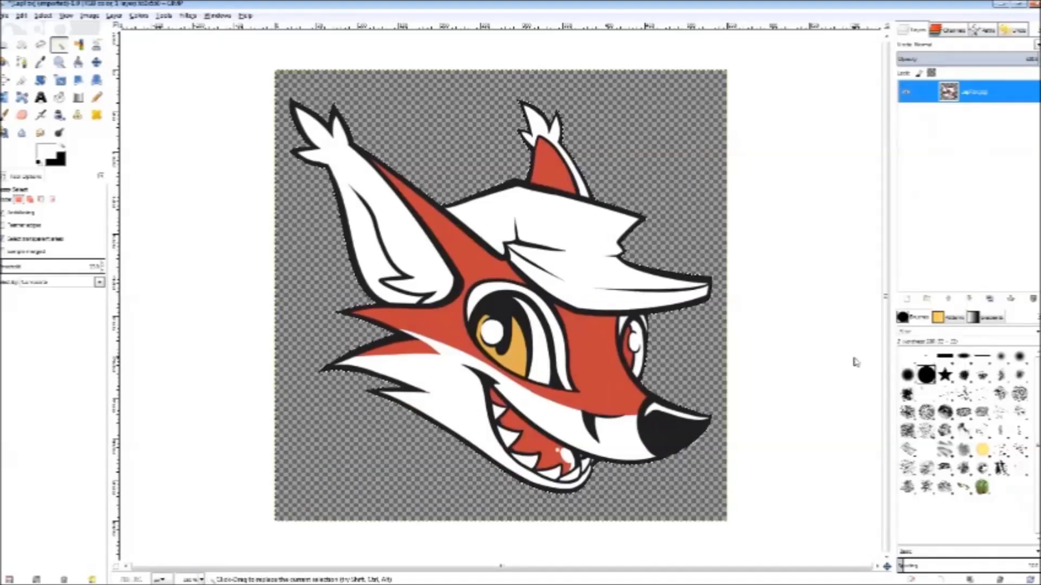
left_click(48, 19)
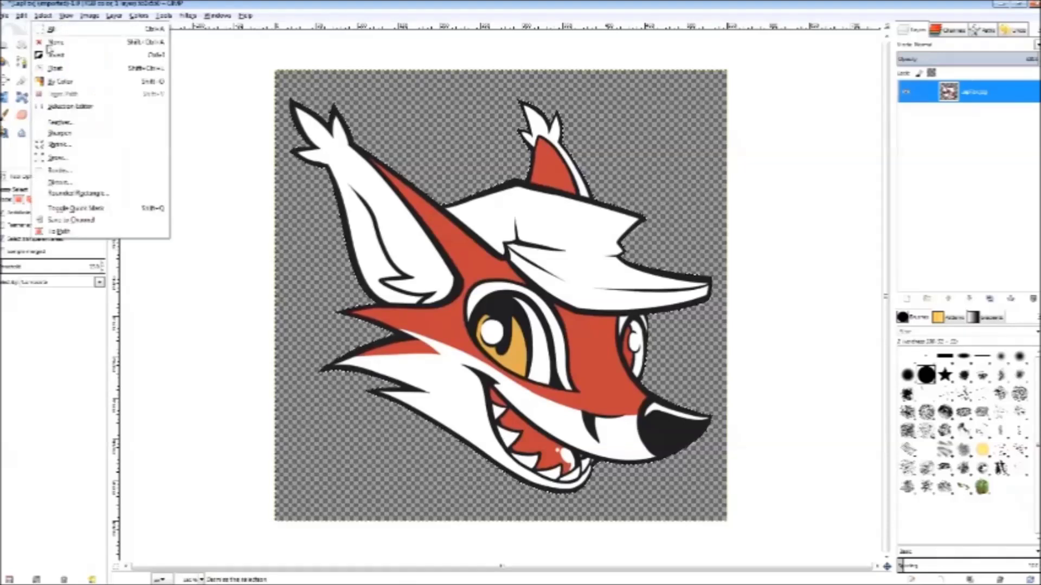
left_click(68, 147)
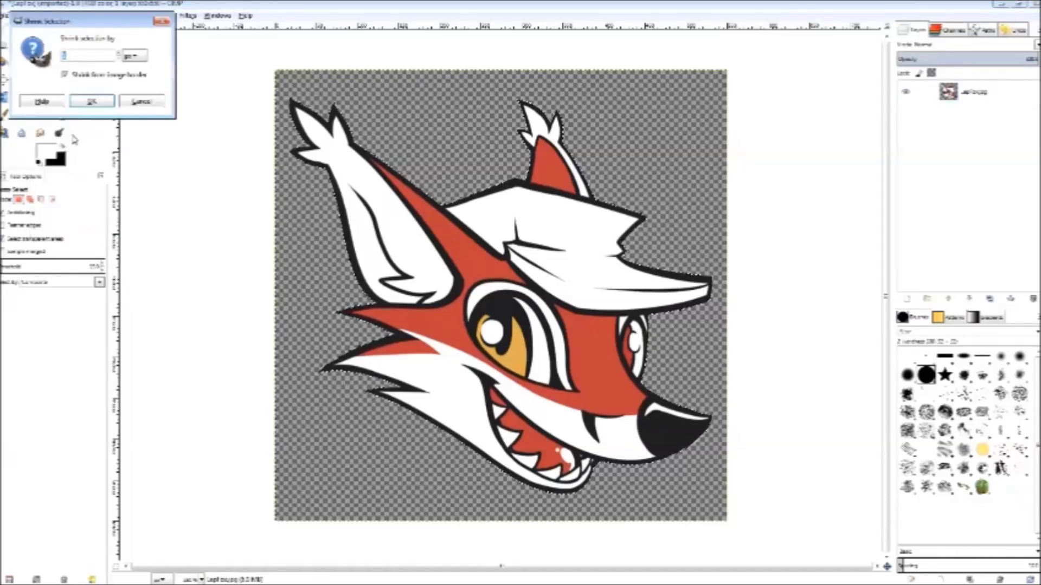
left_click(91, 103)
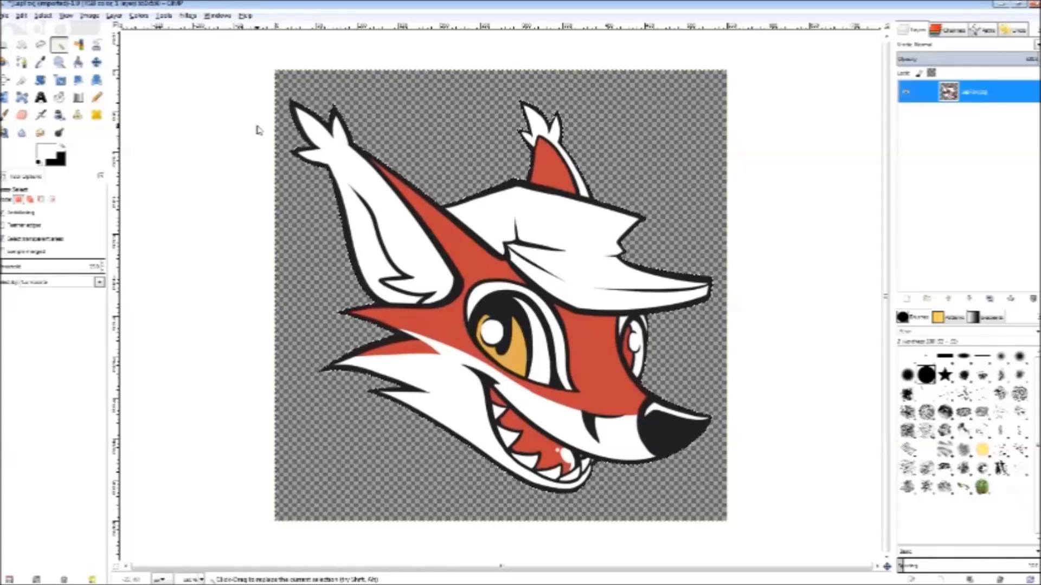
Cut the leftover background pixels, clear the selection, and zoom in on the ear outline
key("ctrl+x")
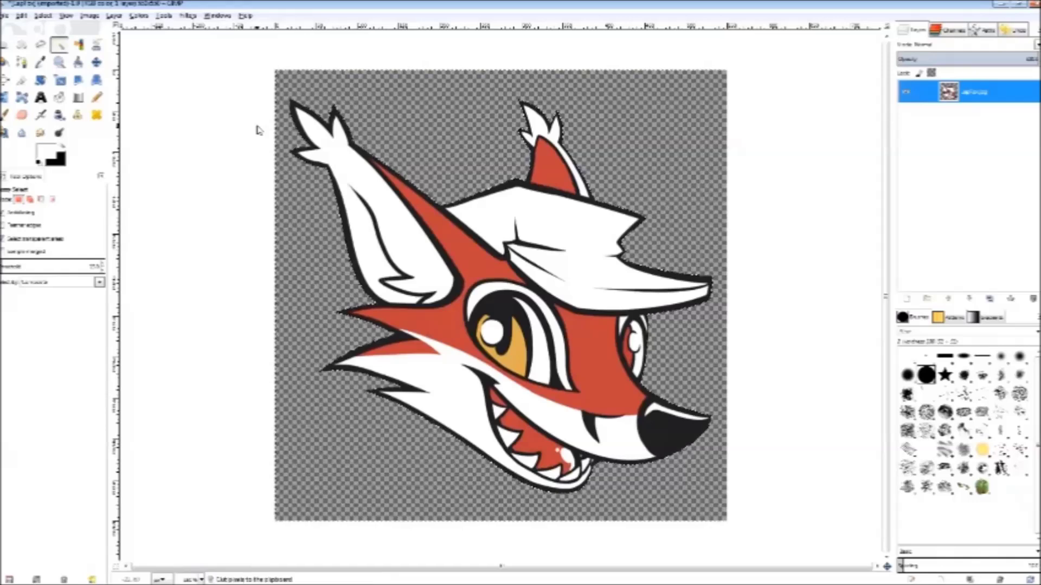
left_click(43, 15)
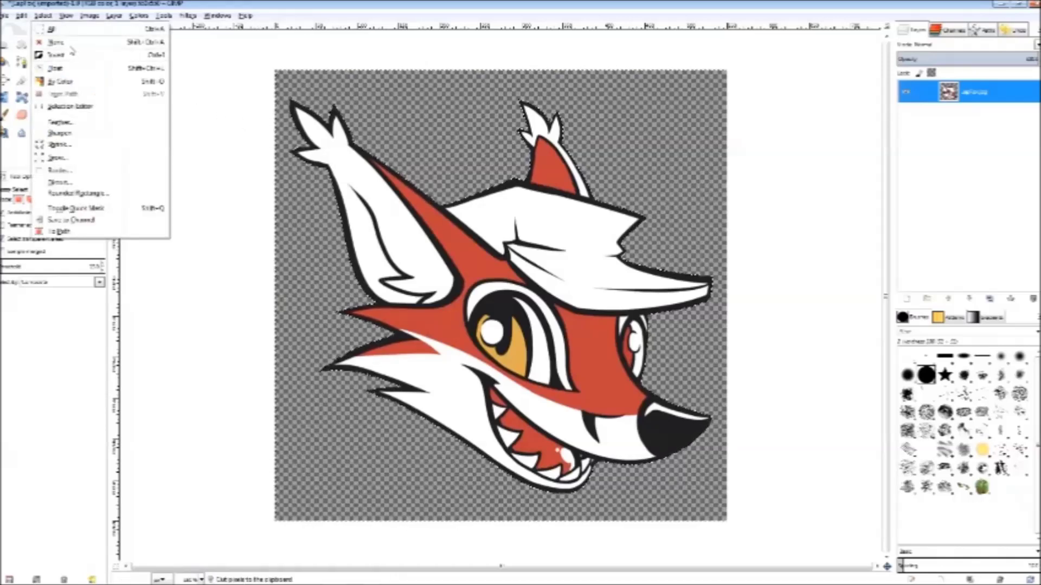
left_click(103, 38)
key("2")
scroll(174, 263, "up", 2)
key("4")
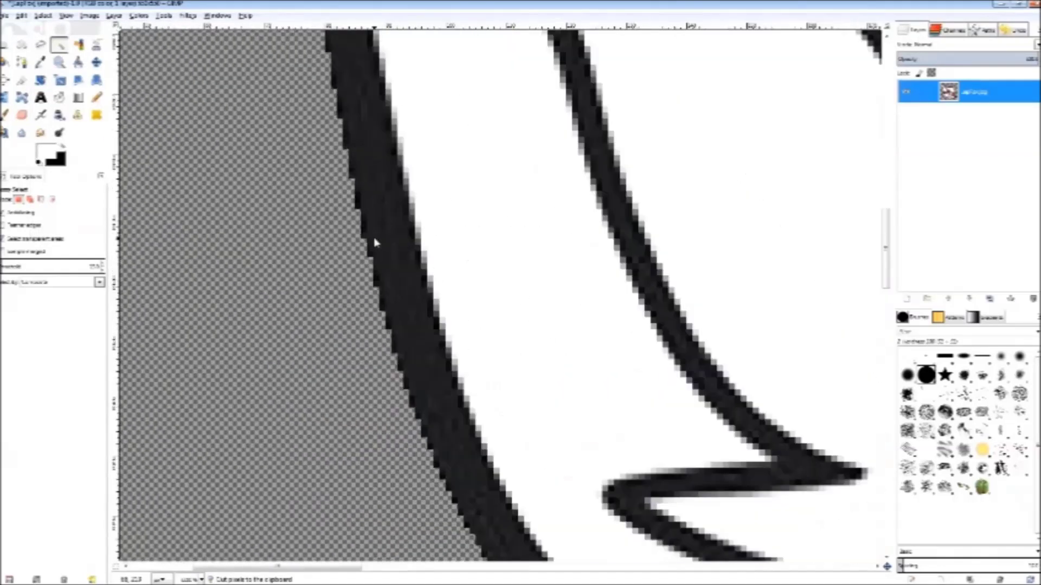
key("shift+ctrl+j")
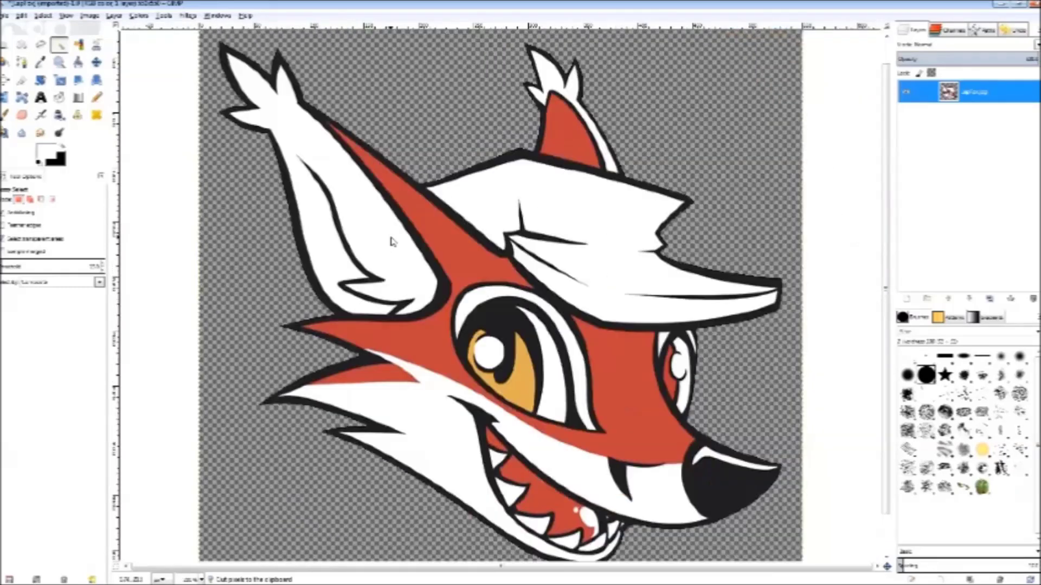
key("minus")
key("plus")
key("minus")
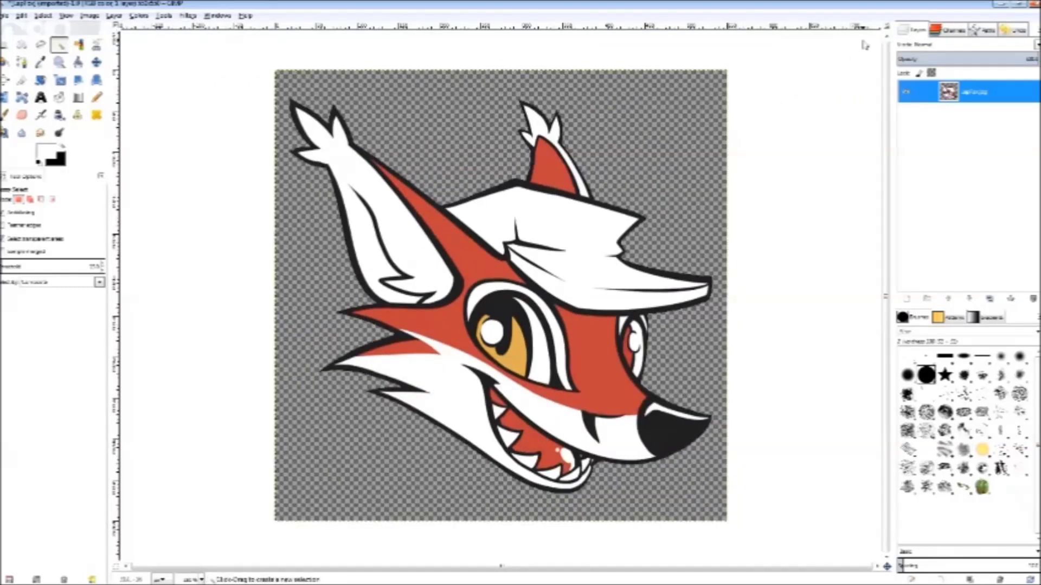
Select the fox's shape with Alpha to Selection and grow the selection by 4 px
right_click(948, 91)
left_click(879, 360)
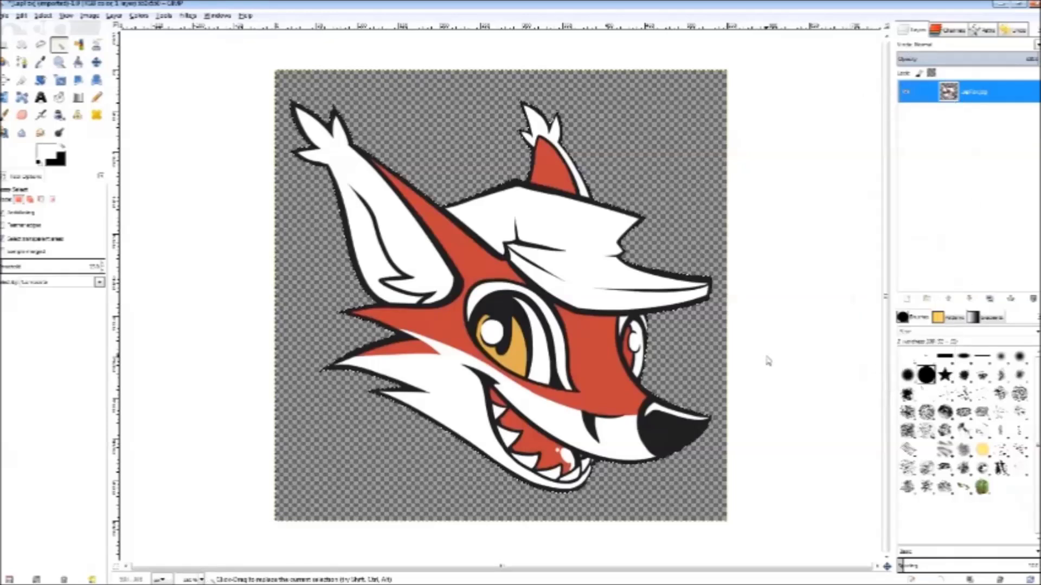
left_click(43, 15)
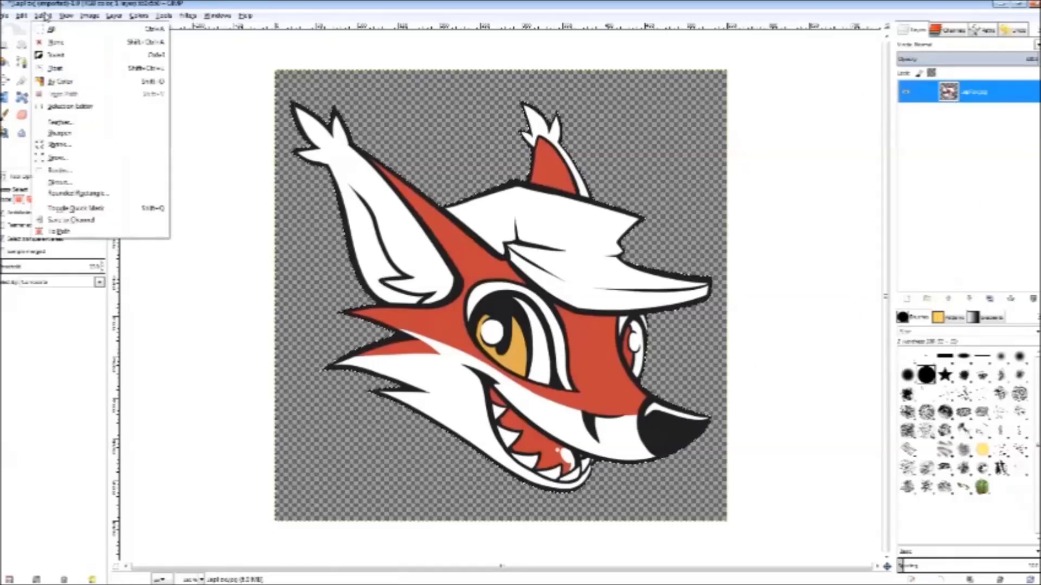
left_click(65, 158)
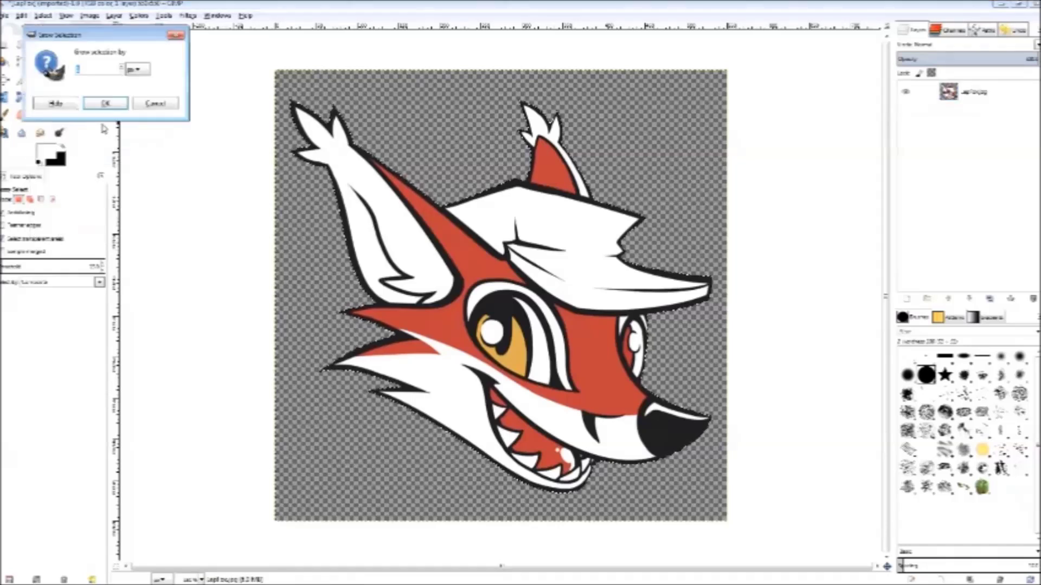
type("4")
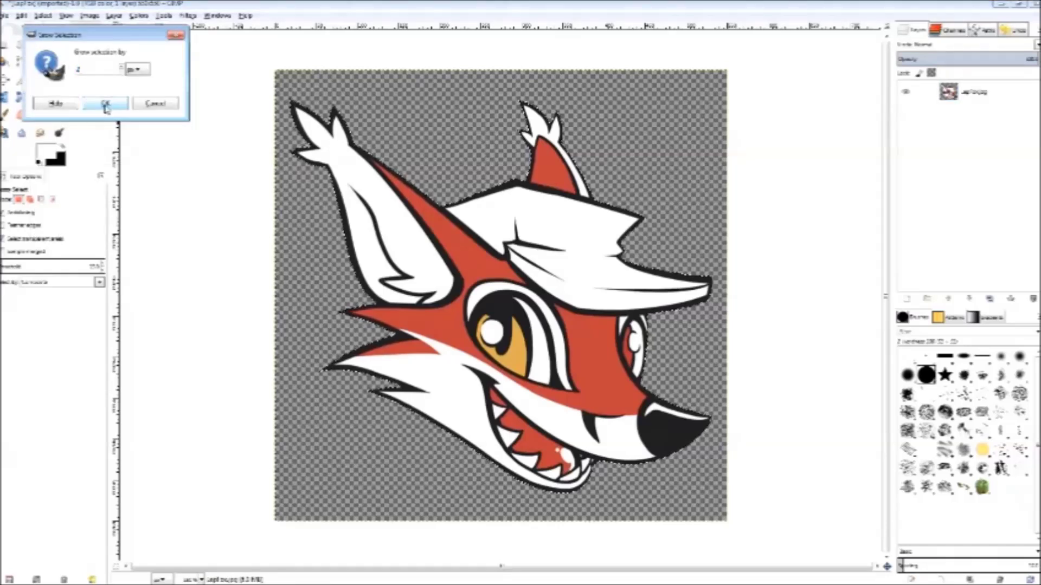
left_click(106, 105)
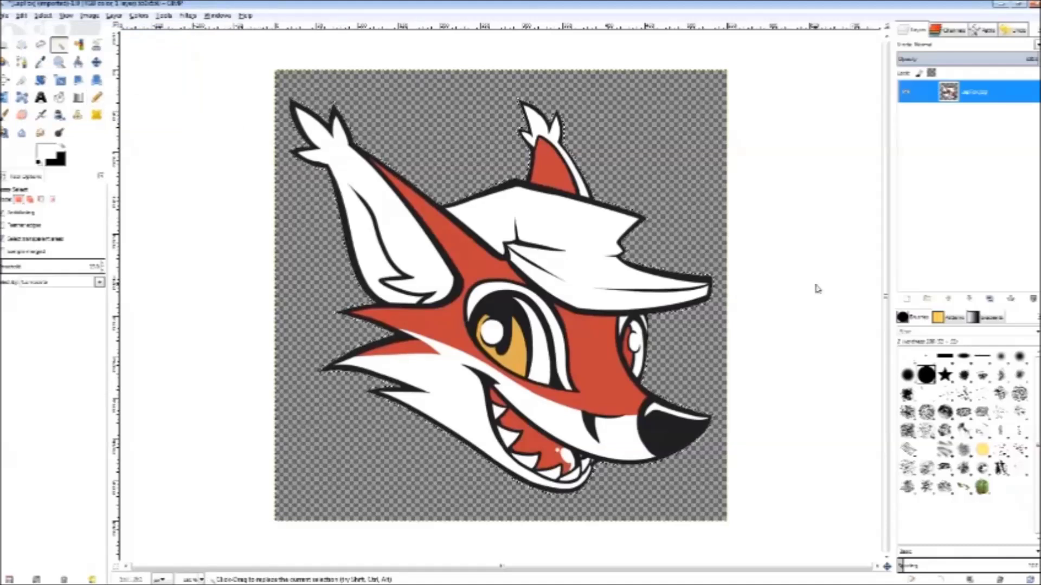
Add a transparent layer beneath the fox and bucket-fill the grown selection with black
left_click(907, 299)
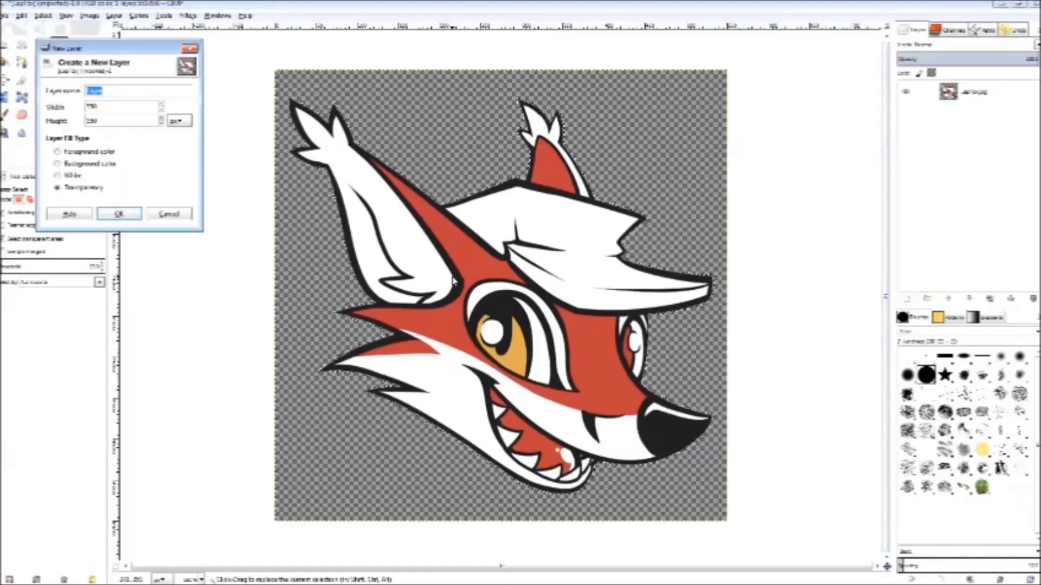
left_click(118, 213)
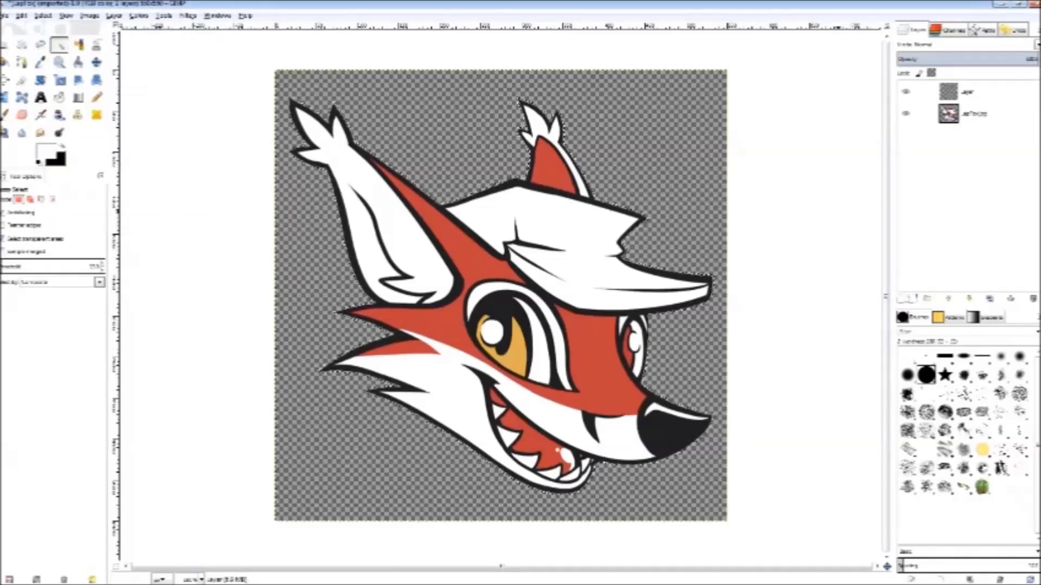
left_click_drag(963, 93, 960, 128)
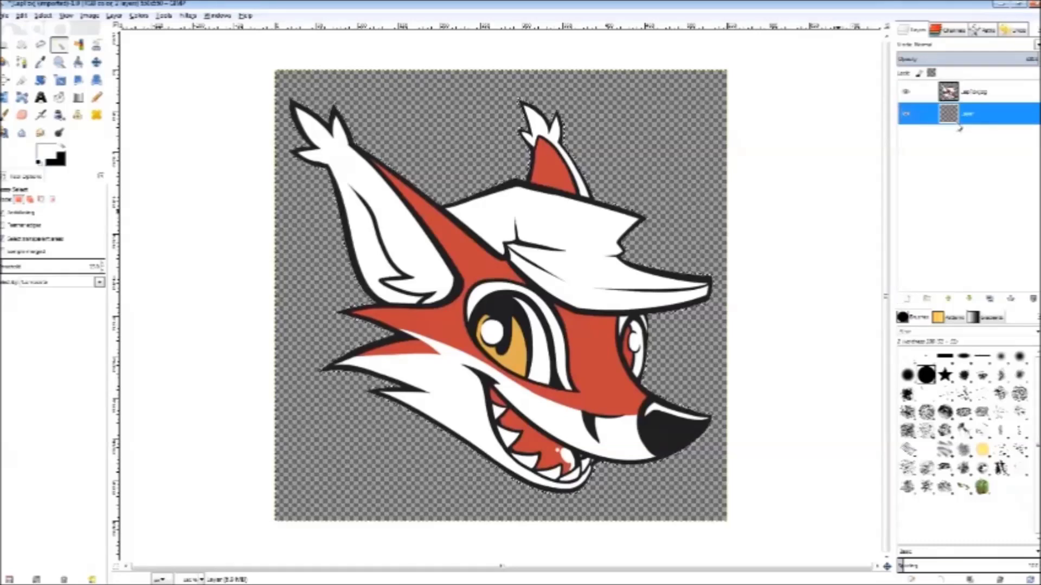
left_click(63, 148)
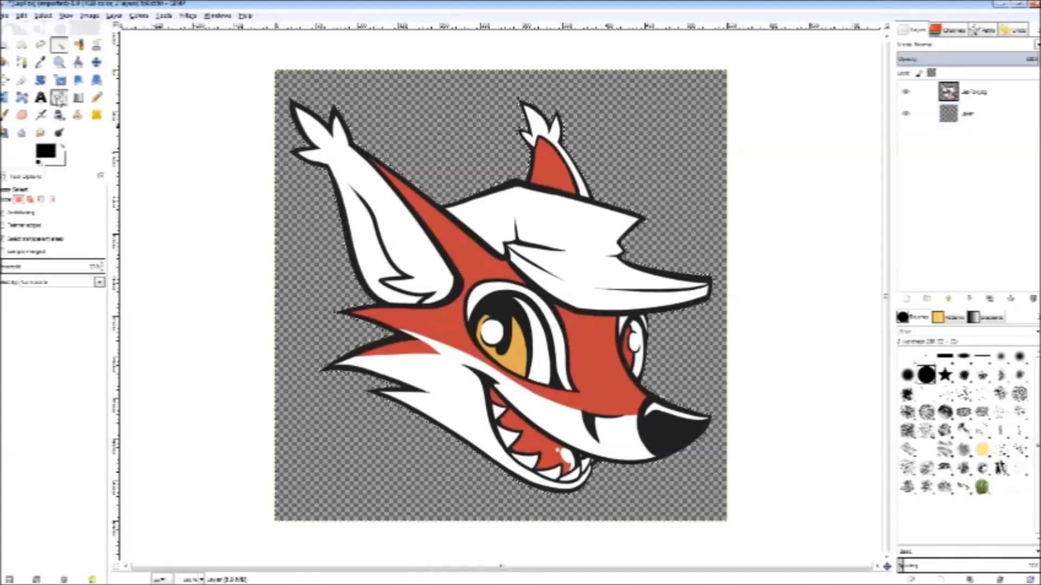
left_click(59, 97)
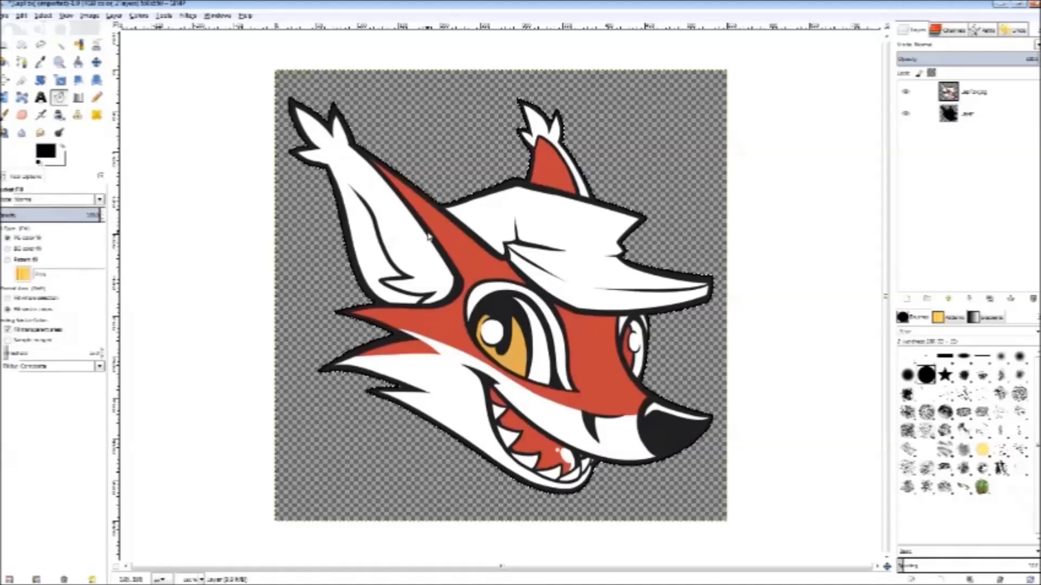
left_click(21, 16)
left_click(382, 195)
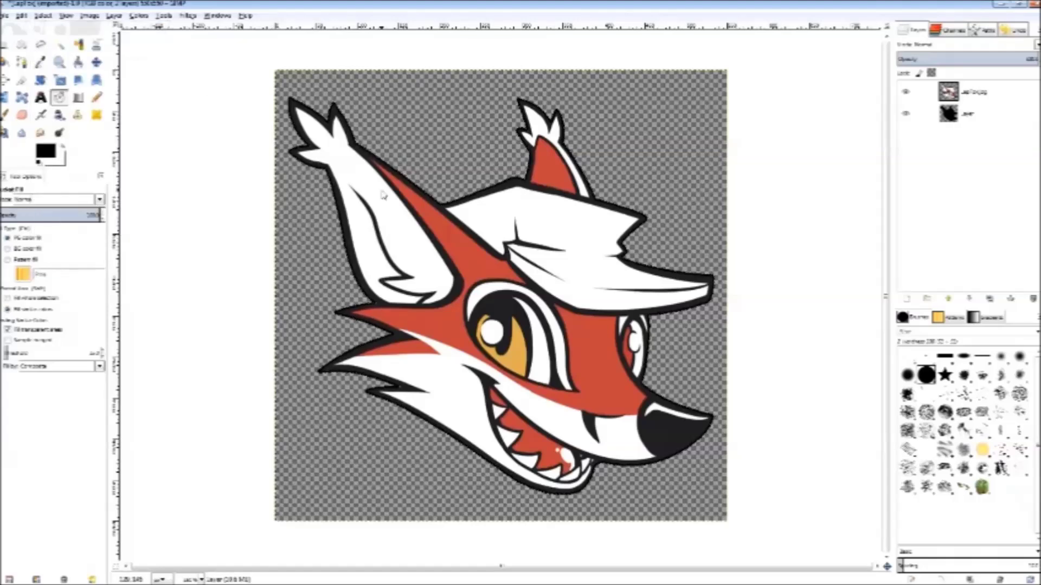
scroll(354, 267, "up", 3)
scroll(265, 297, "up", 5)
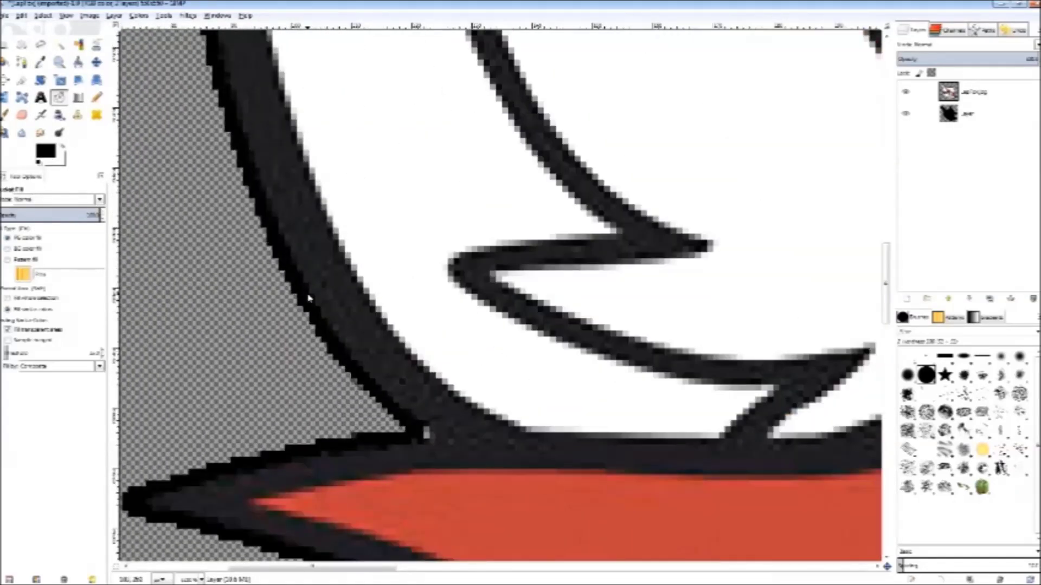
Erase the stray spot on the fox layer's outline where the ear meets the cheek
left_click(971, 114)
scroll(691, 416, "down", 1)
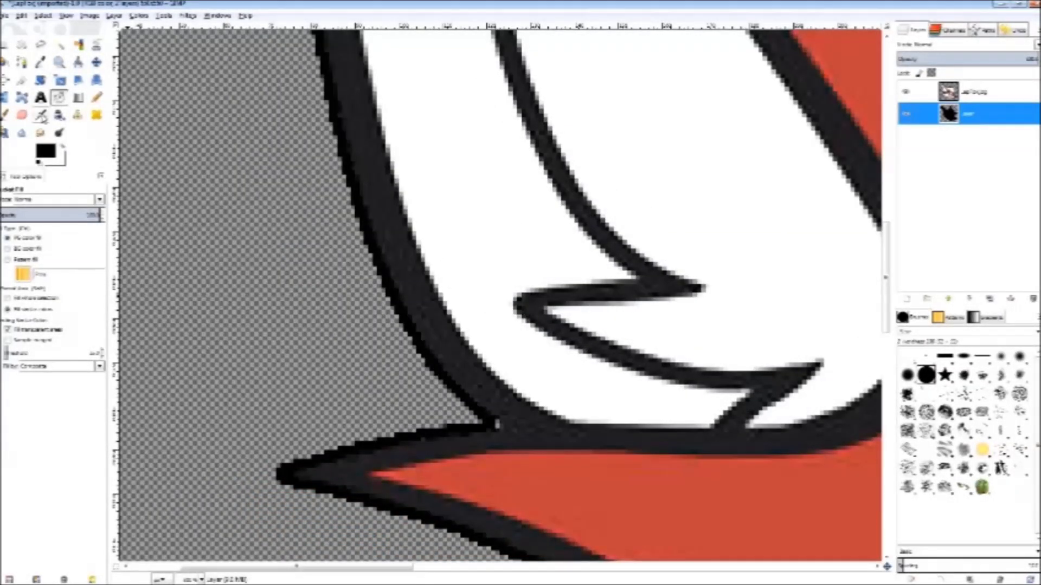
left_click(22, 115)
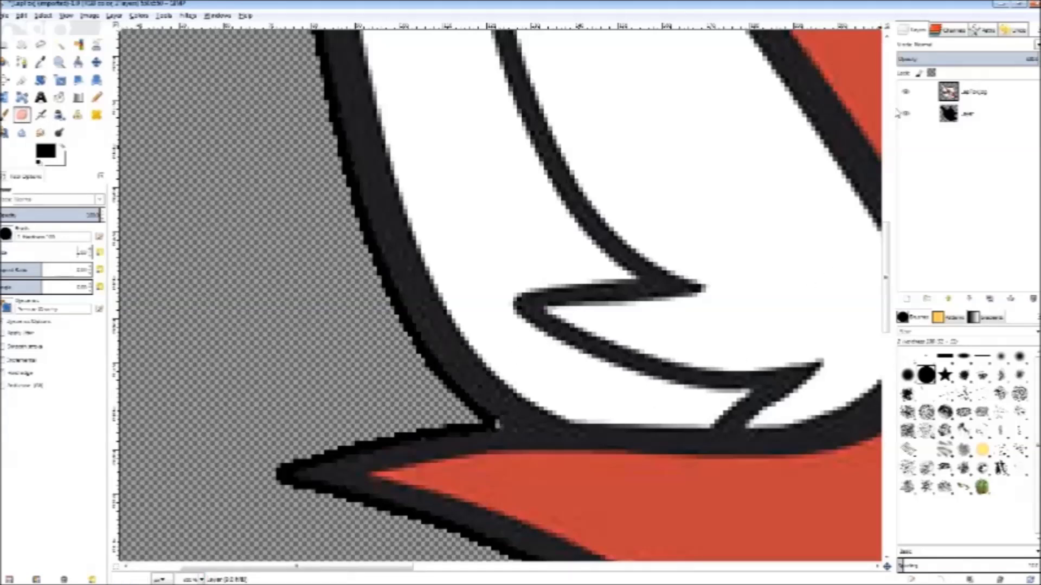
key("Page_Up")
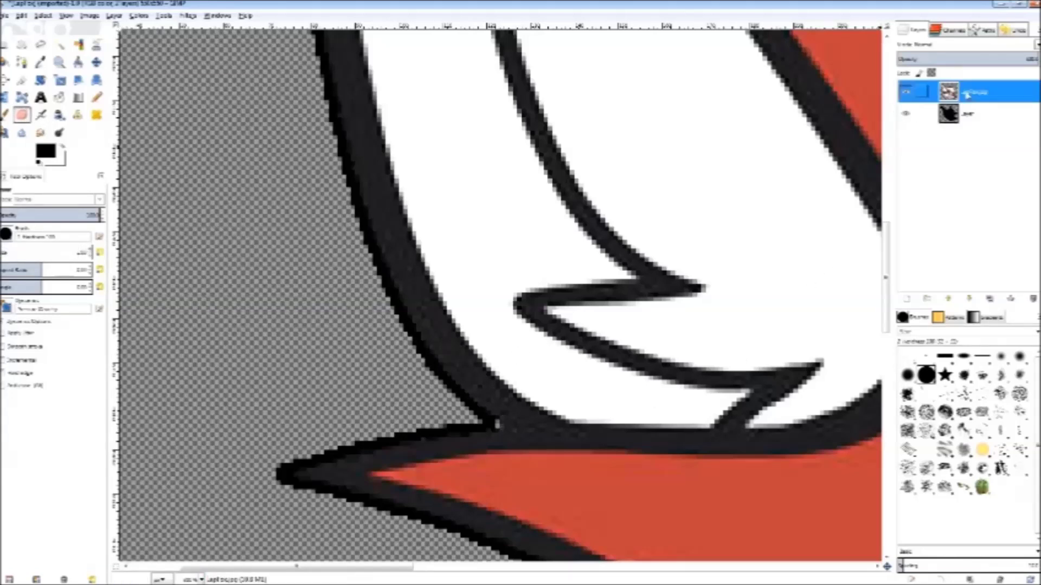
left_click(498, 430)
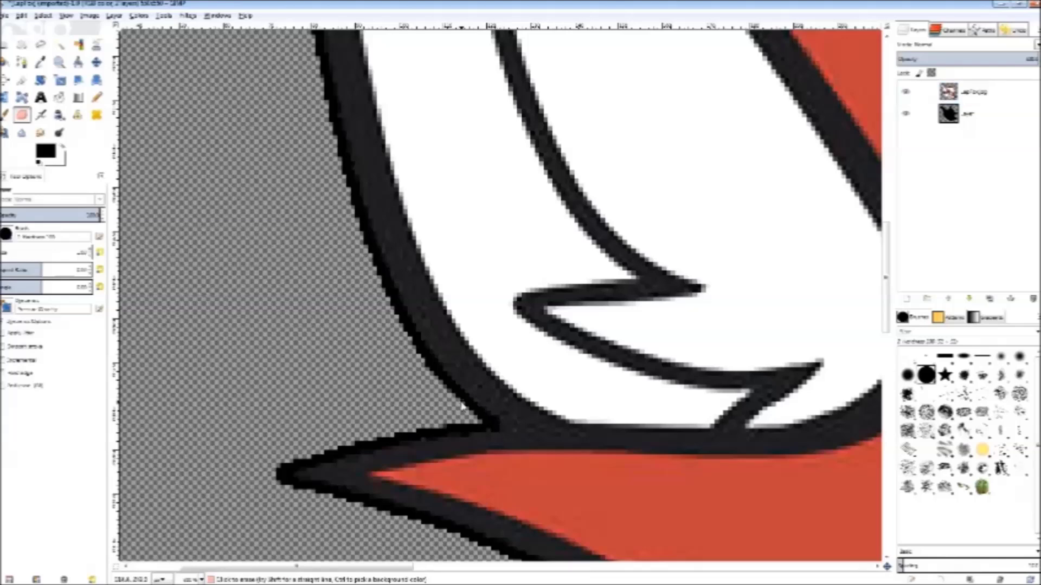
scroll(499, 431, "down", 6)
scroll(394, 389, "up", 7)
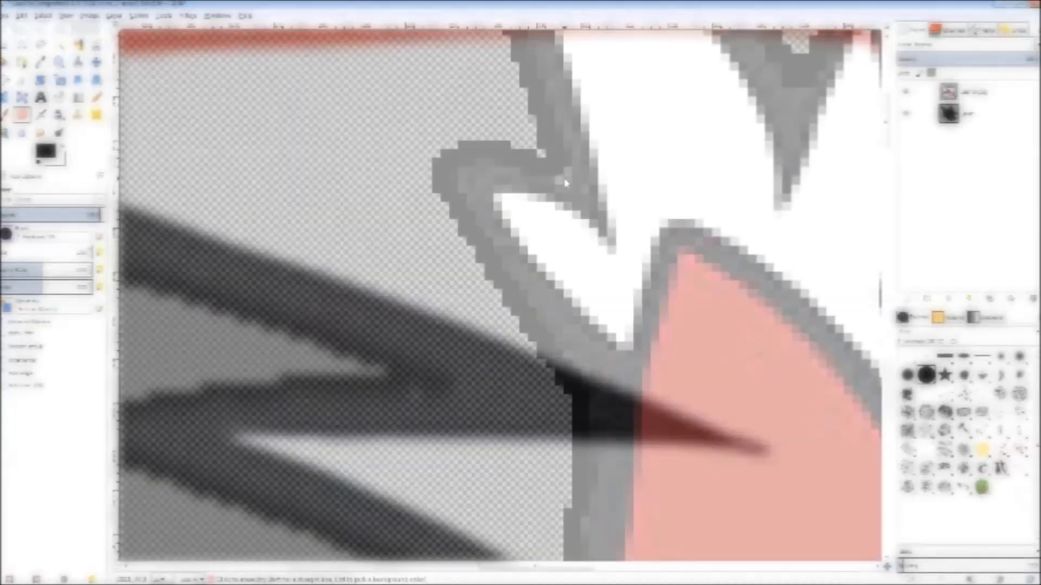
scroll(545, 225, "down", 7)
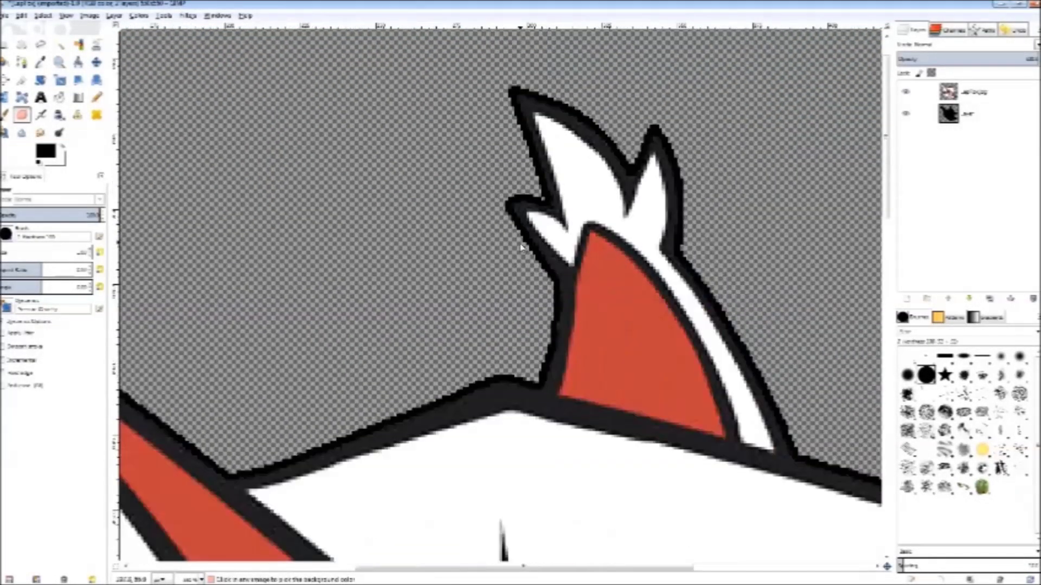
Merge the fox layer down onto the black outline layer
right_click(980, 94)
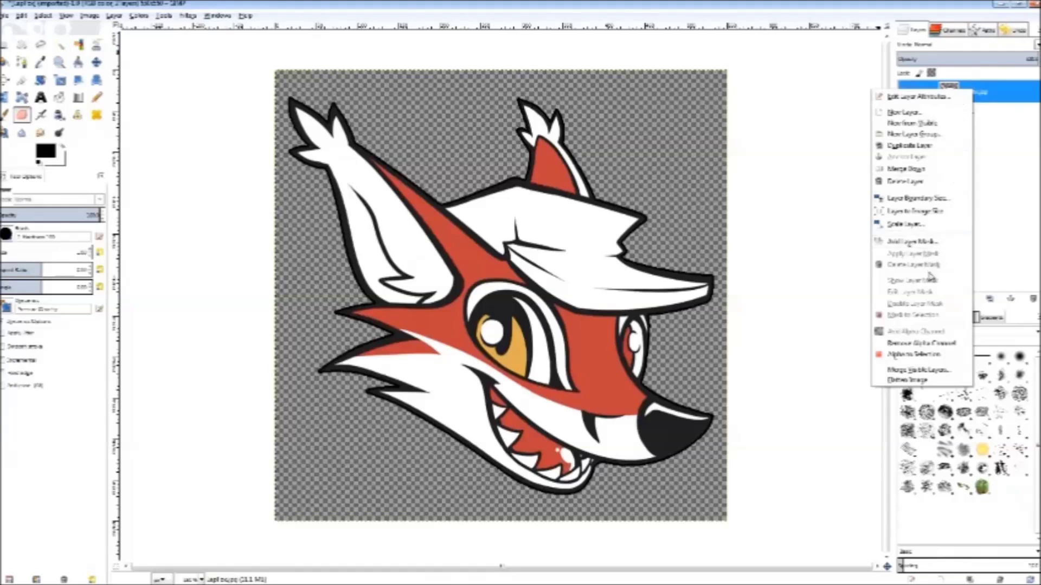
left_click(916, 172)
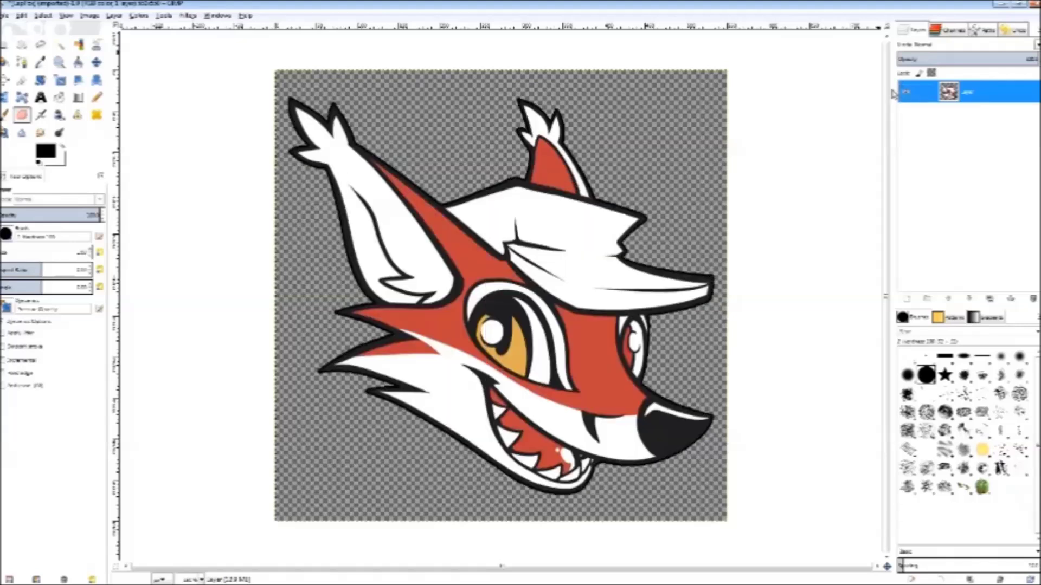
left_click(187, 15)
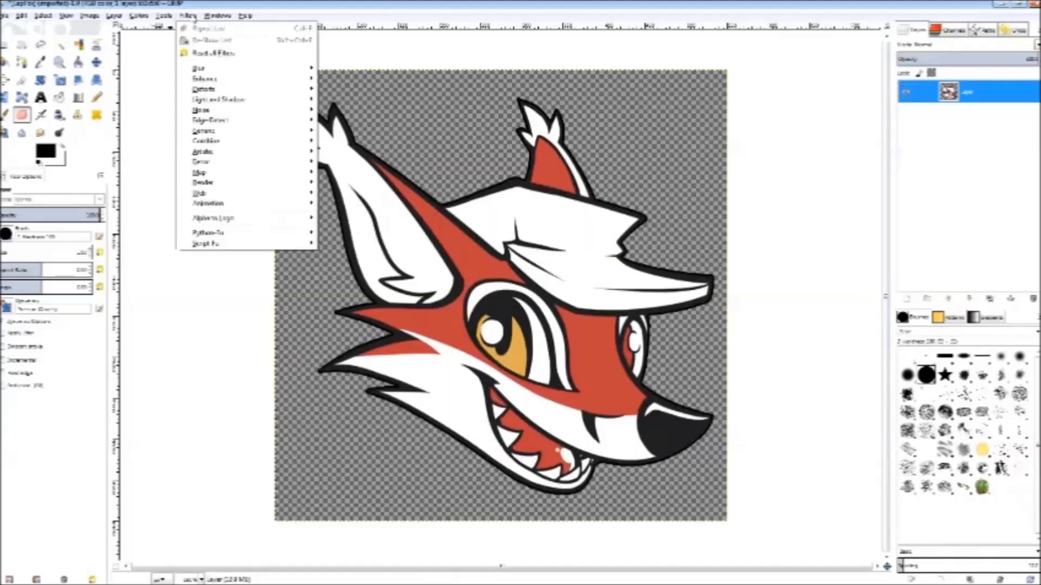
mouse_move(199, 68)
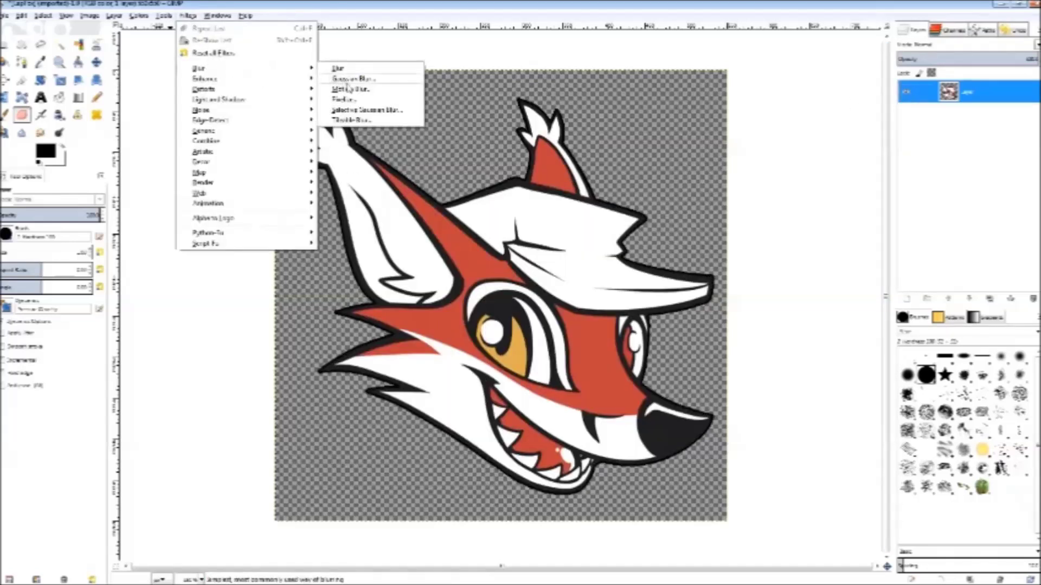
left_click(371, 112)
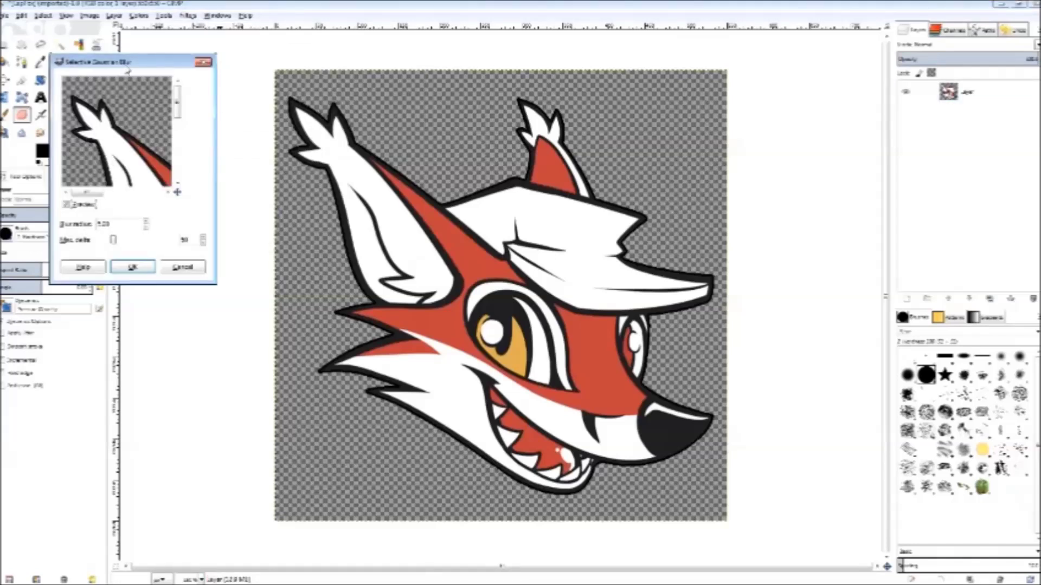
Apply a Selective Gaussian Blur with adjusted radius and max delta, then inspect the edges
left_click_drag(127, 69, 207, 66)
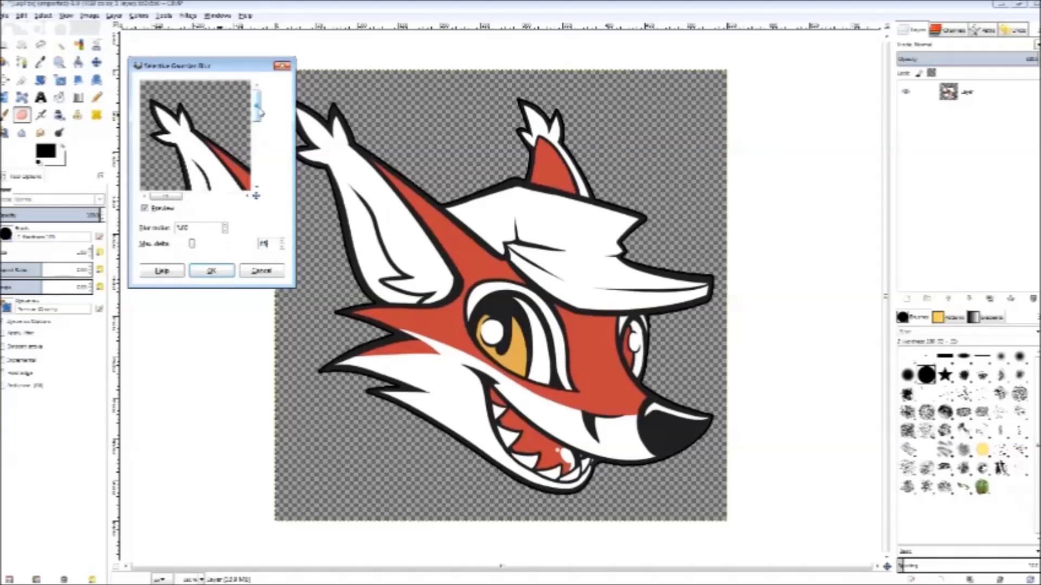
left_click_drag(260, 105, 266, 141)
left_click_drag(174, 196, 203, 197)
left_click_drag(263, 140, 264, 153)
left_click_drag(204, 197, 217, 200)
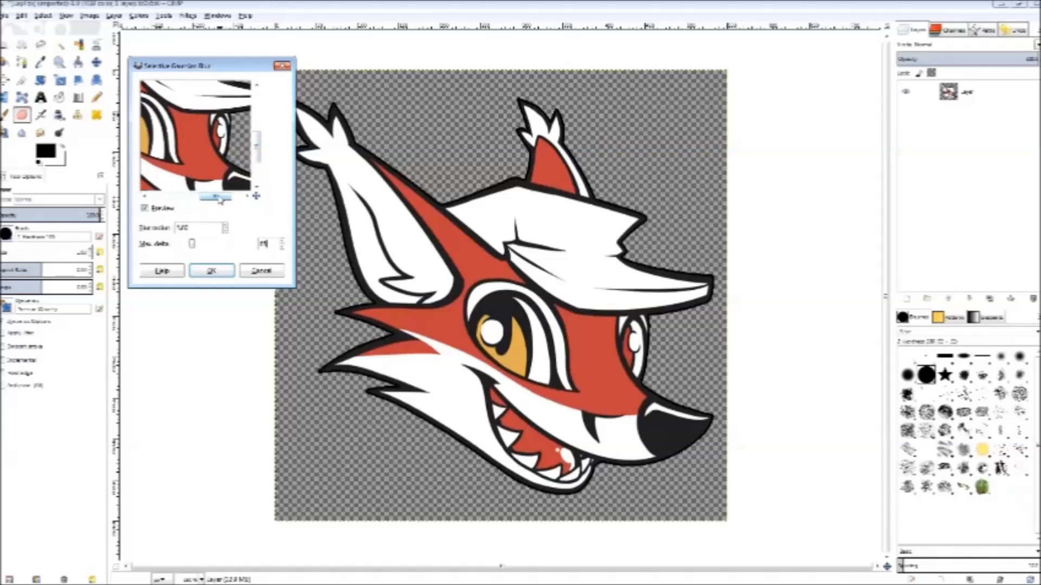
left_click(212, 271)
scroll(328, 262, "up", 6)
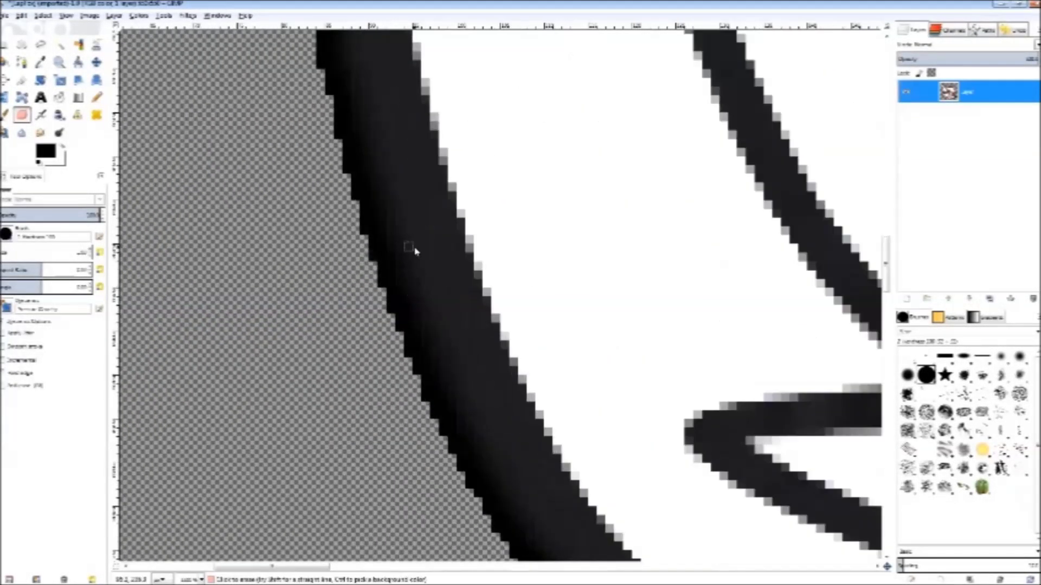
scroll(329, 267, "down", 5)
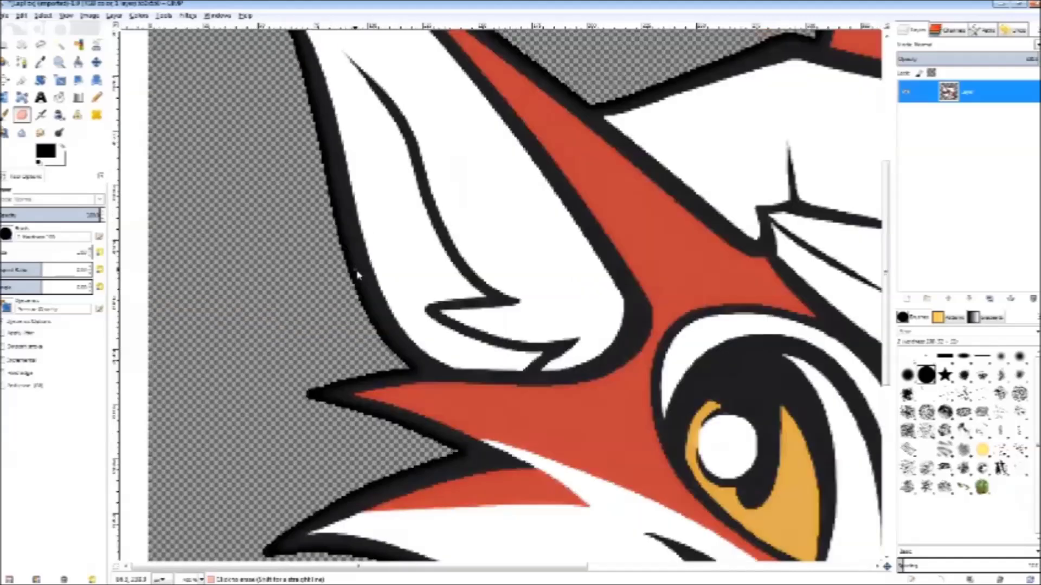
scroll(415, 282, "down", 2)
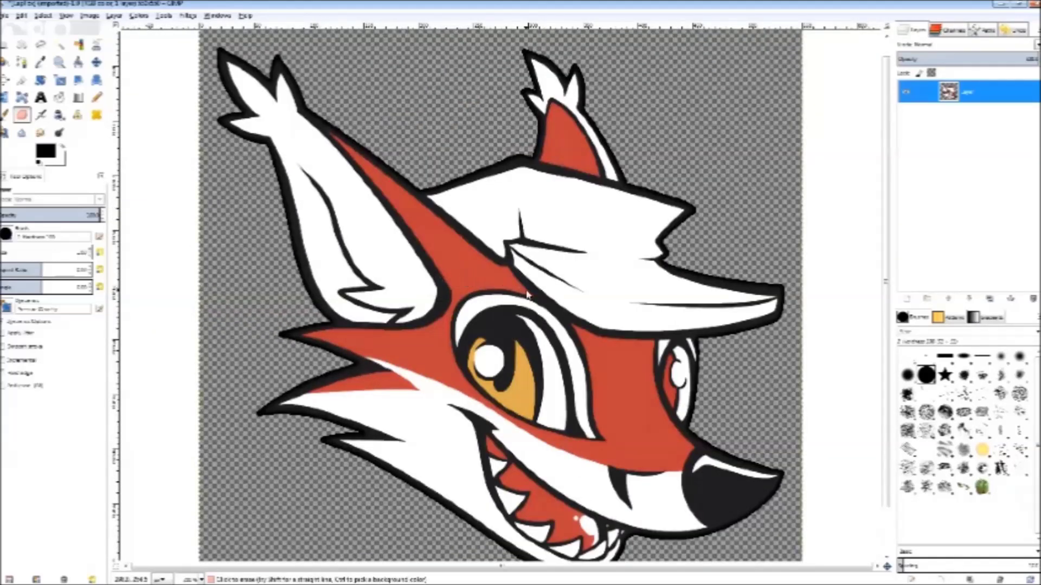
key("minus")
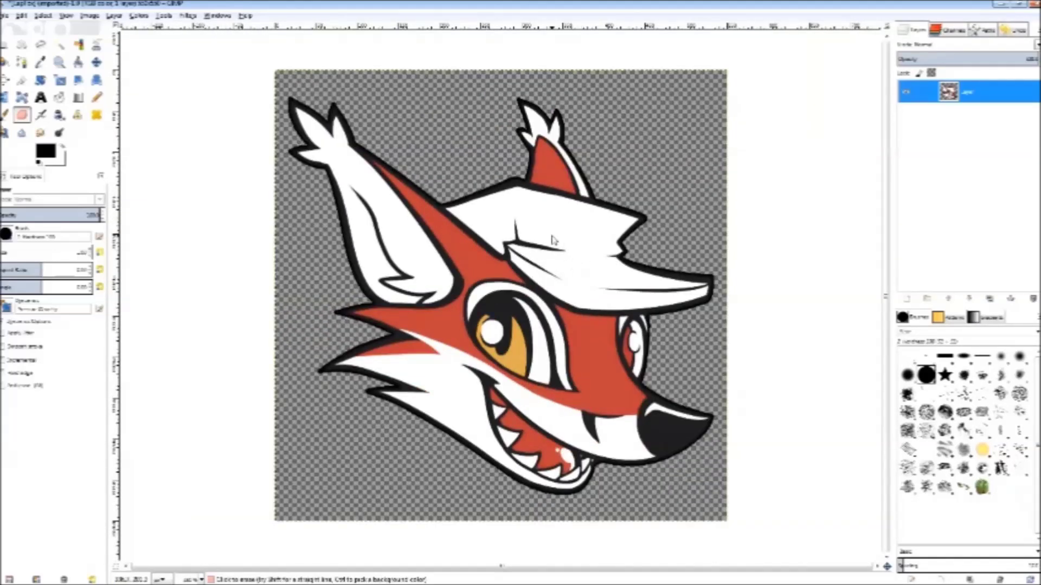
left_click(188, 15)
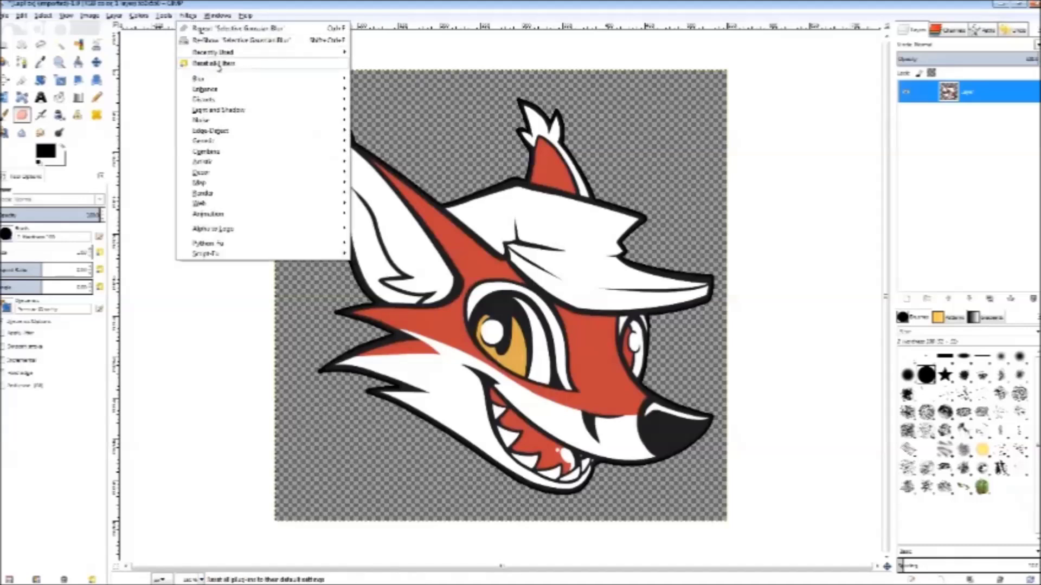
Apply a black Drop Shadow with increased X and Y offsets
mouse_move(239, 110)
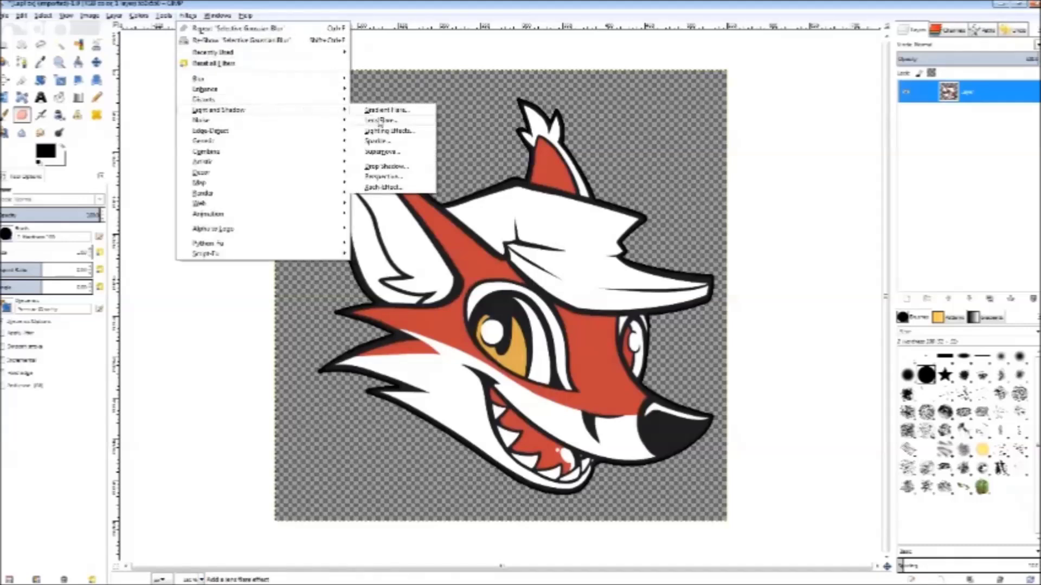
left_click(400, 170)
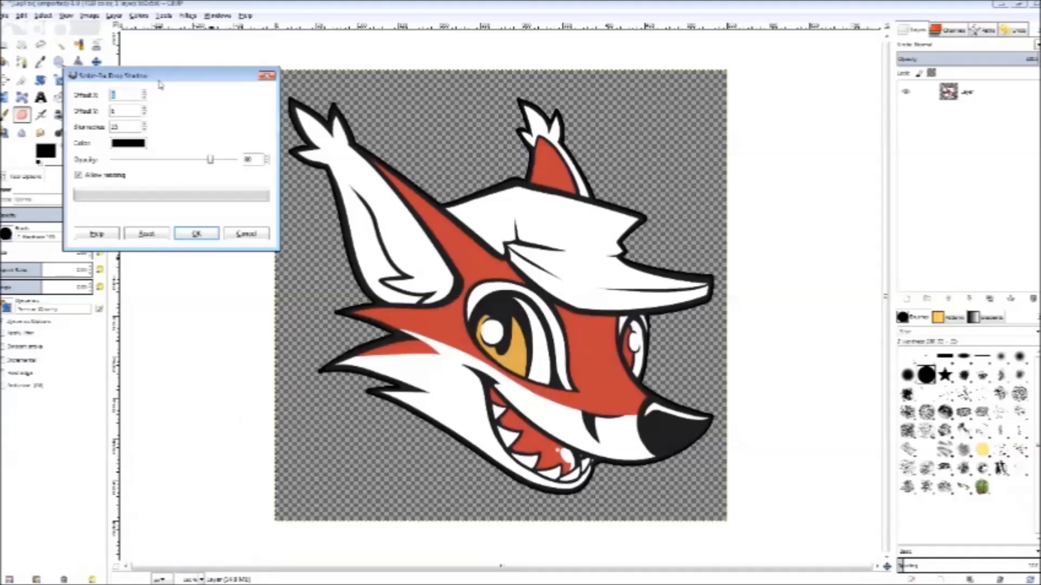
left_click(144, 94)
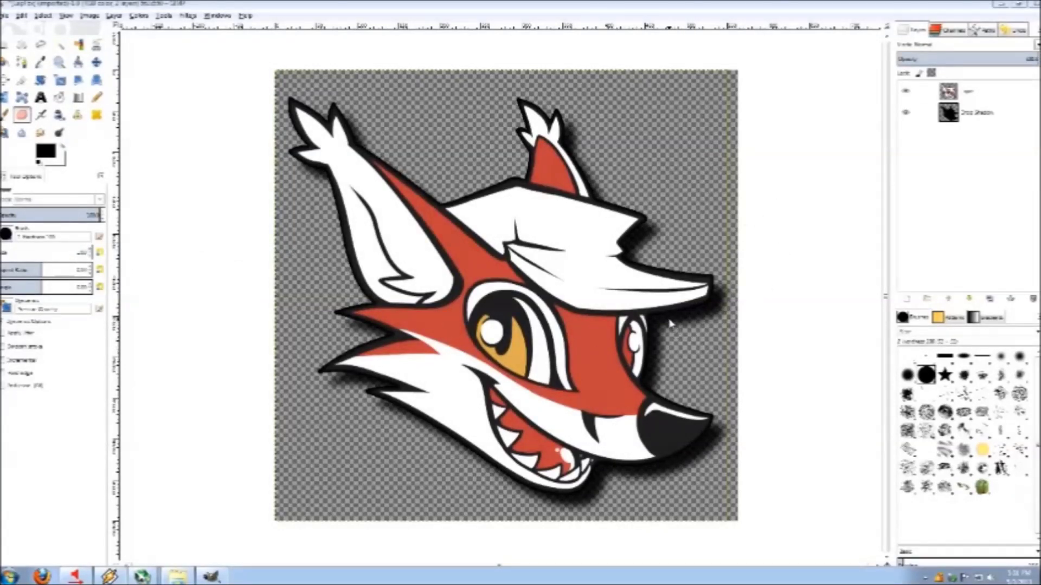
Toggle the Drop Shadow and fox layers' visibility to check the shadow alone
left_click(676, 16)
scroll(662, 376, "up", 2)
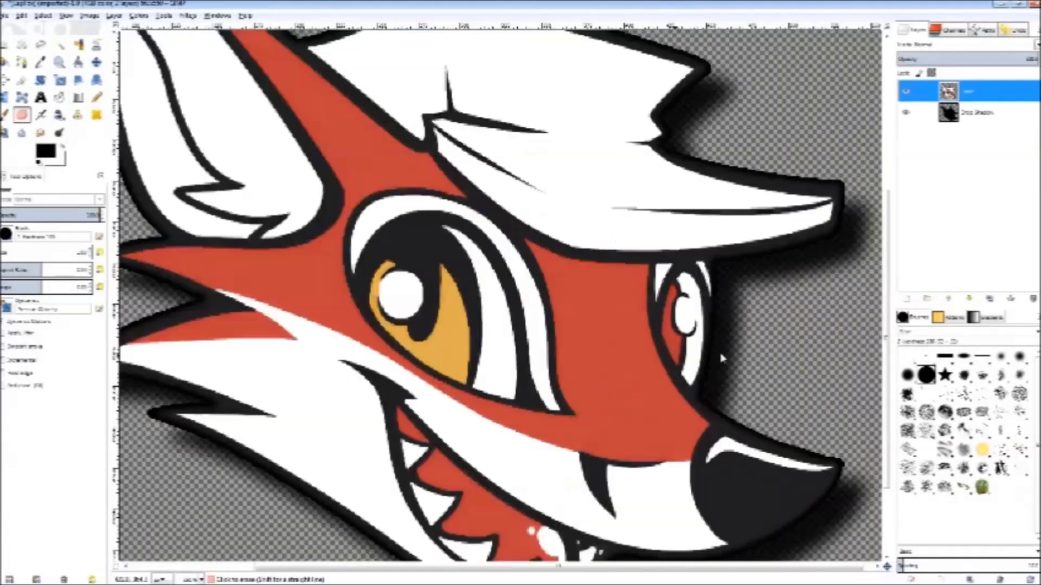
scroll(832, 313, "up", 1)
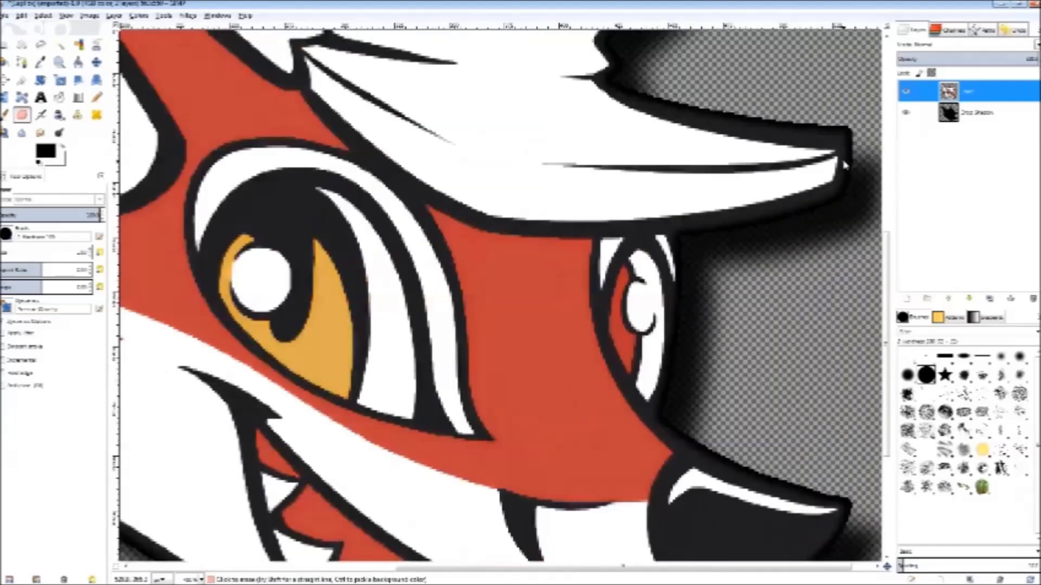
left_click(907, 113)
left_click(907, 113)
left_click(905, 92)
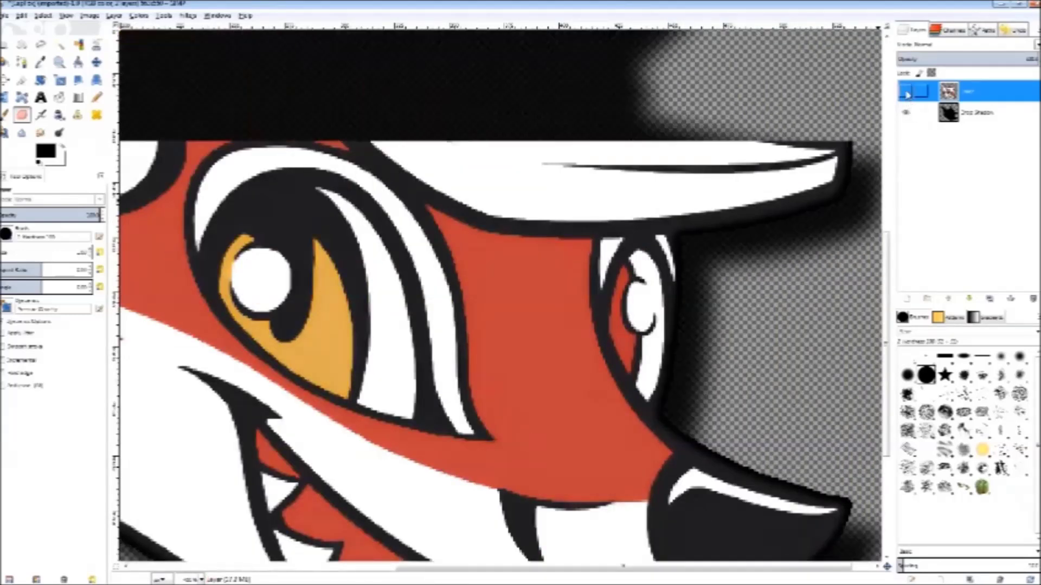
scroll(668, 205, "down", 4)
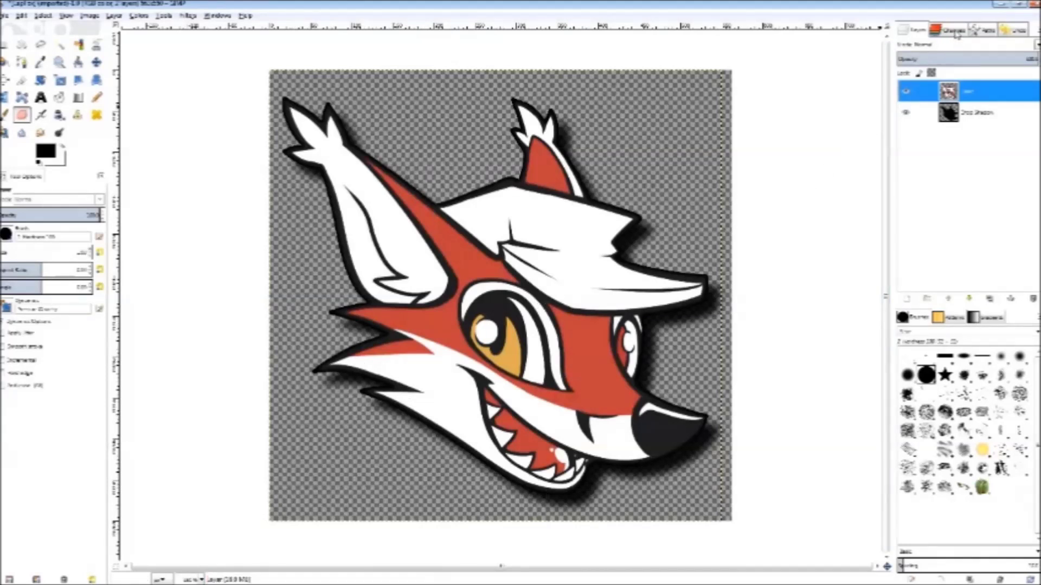
Create a 100% opacity black channel and cut the fox's alpha selection out of it
left_click(955, 33)
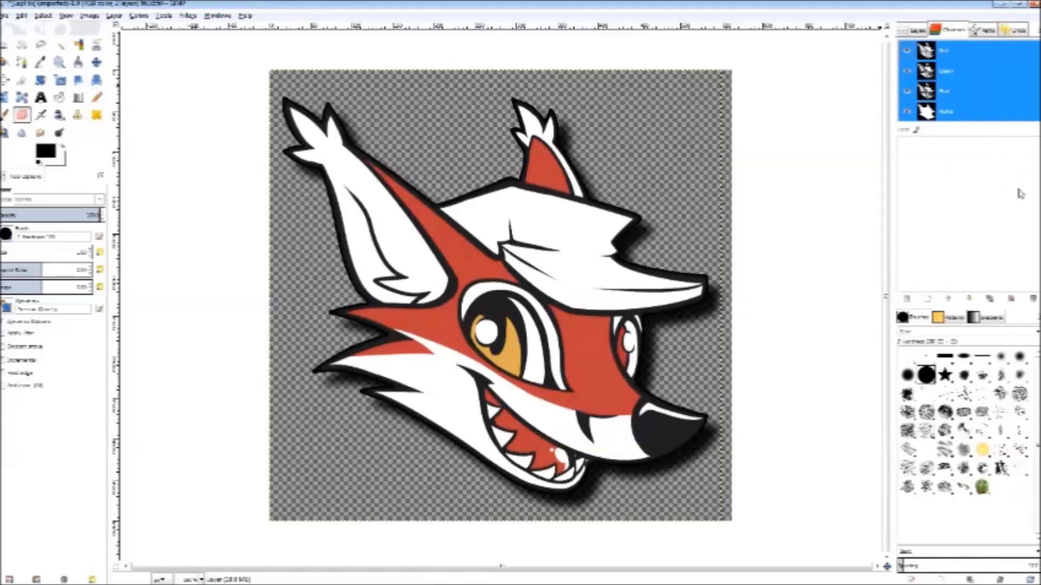
left_click(916, 31)
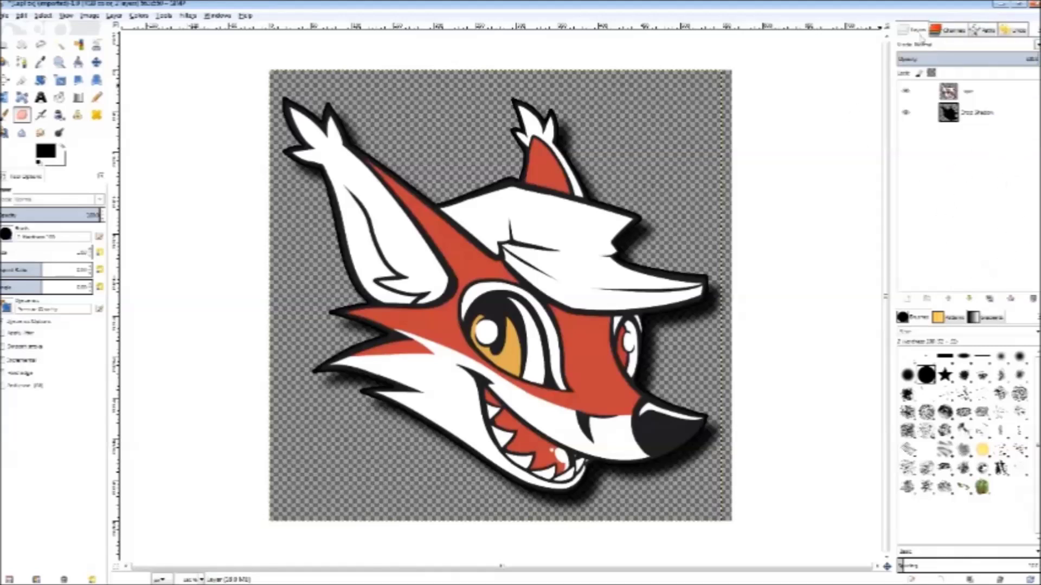
right_click(958, 92)
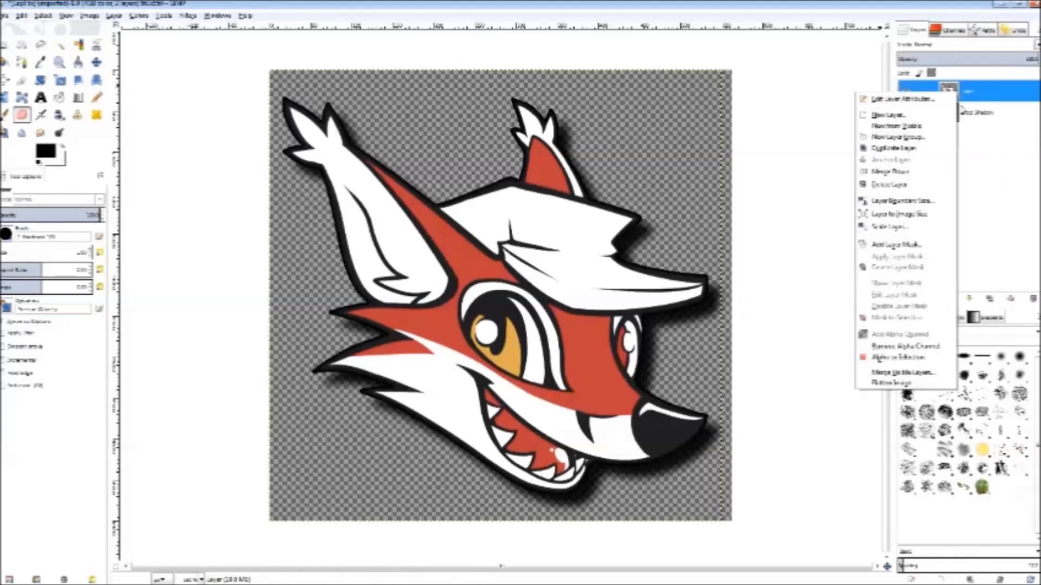
left_click(897, 358)
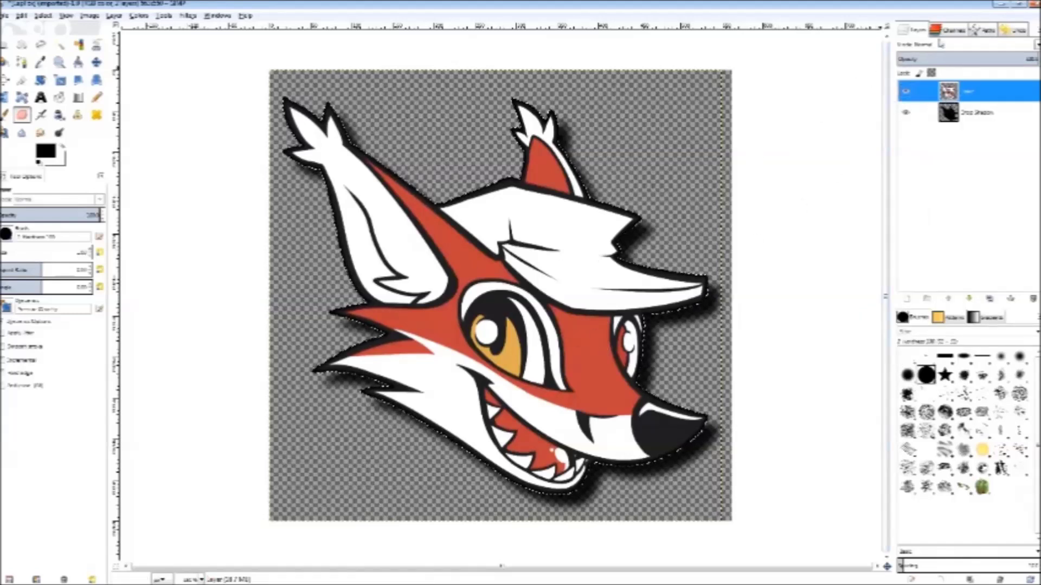
left_click(949, 31)
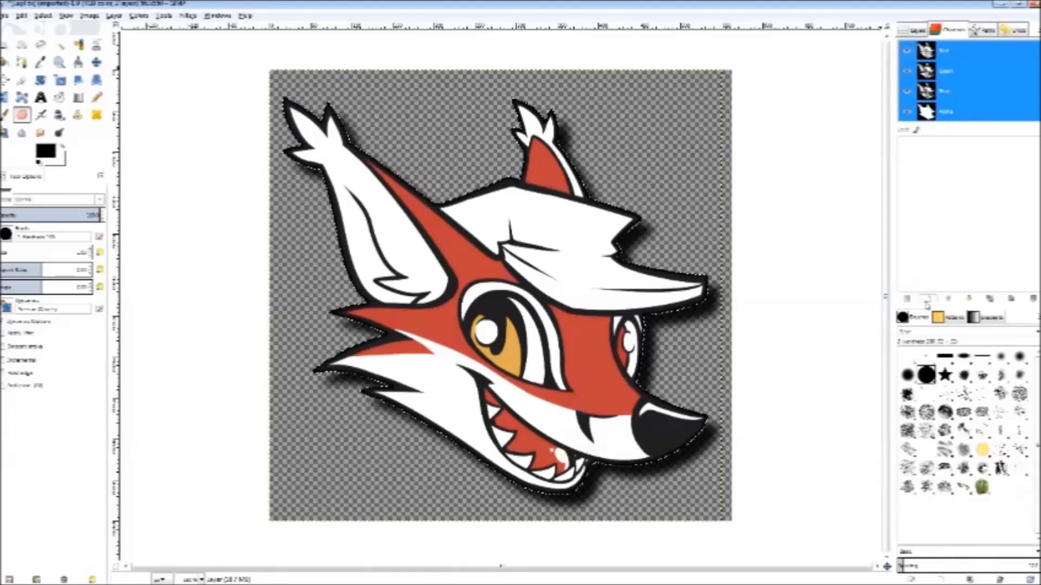
left_click(908, 298)
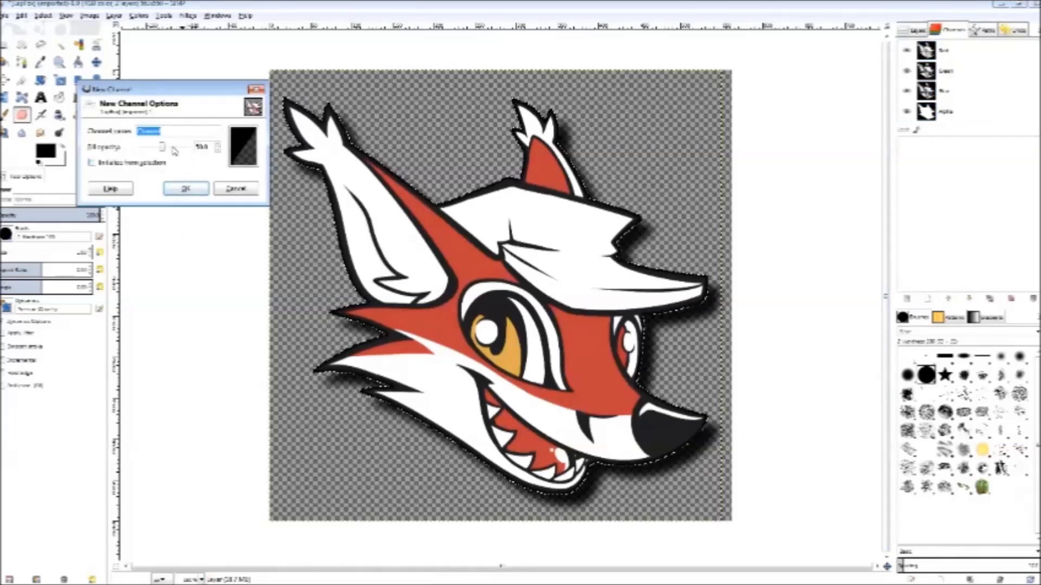
left_click_drag(162, 147, 205, 153)
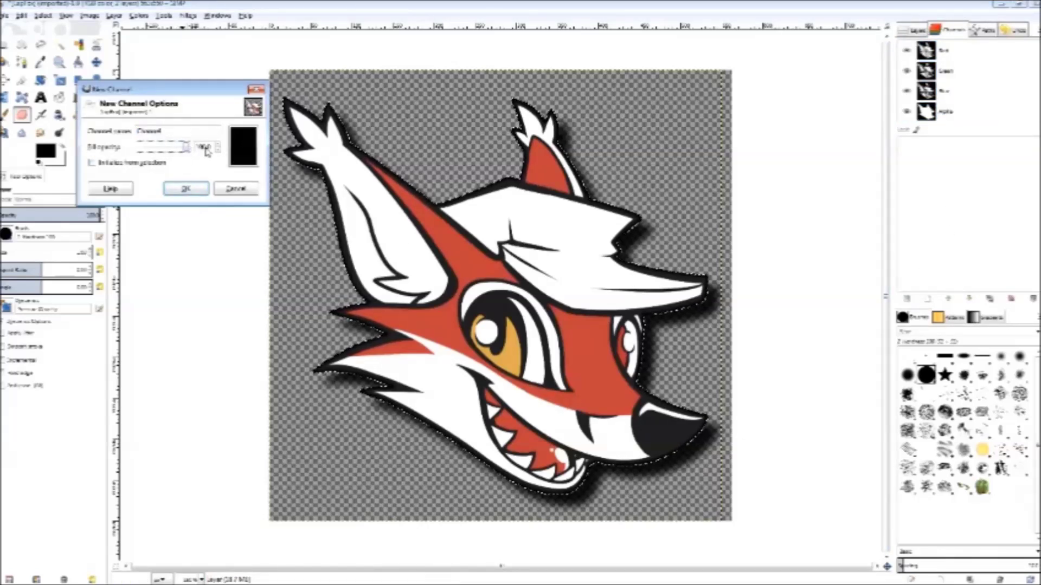
left_click(186, 189)
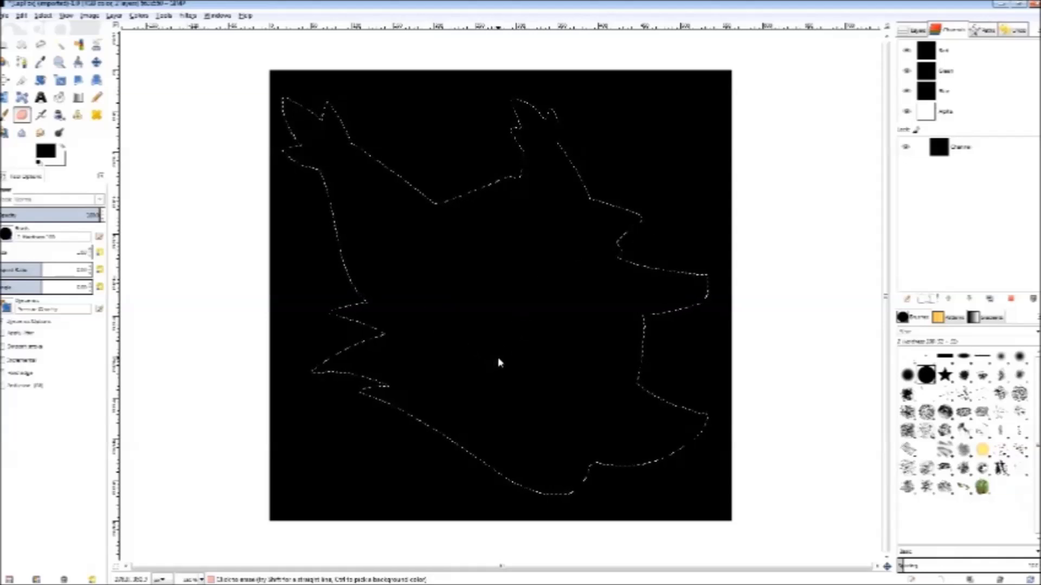
key("ctrl+x")
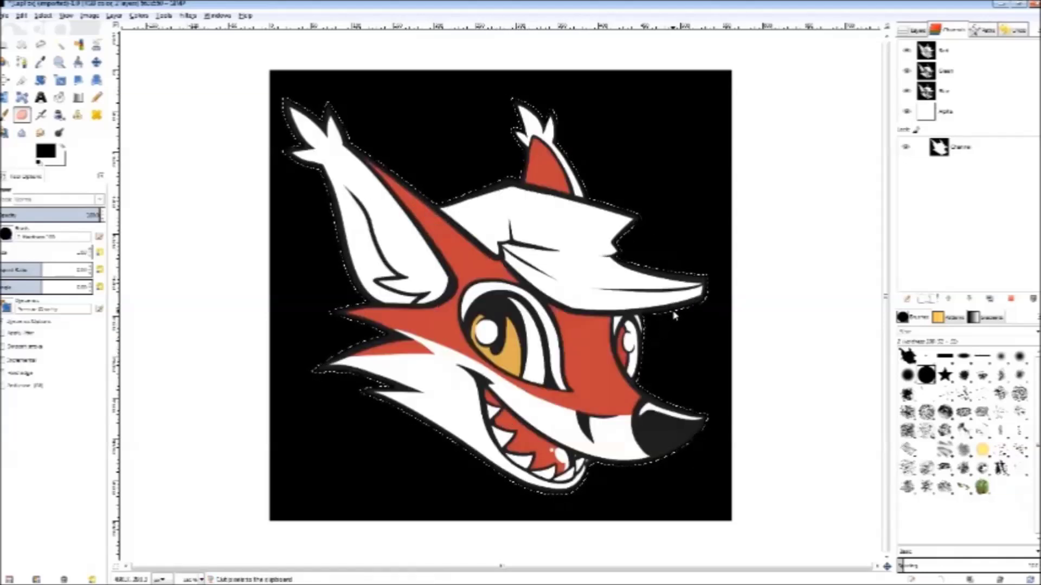
Cut the Drop Shadow layer's alpha selection out of the new channel too
left_click(916, 30)
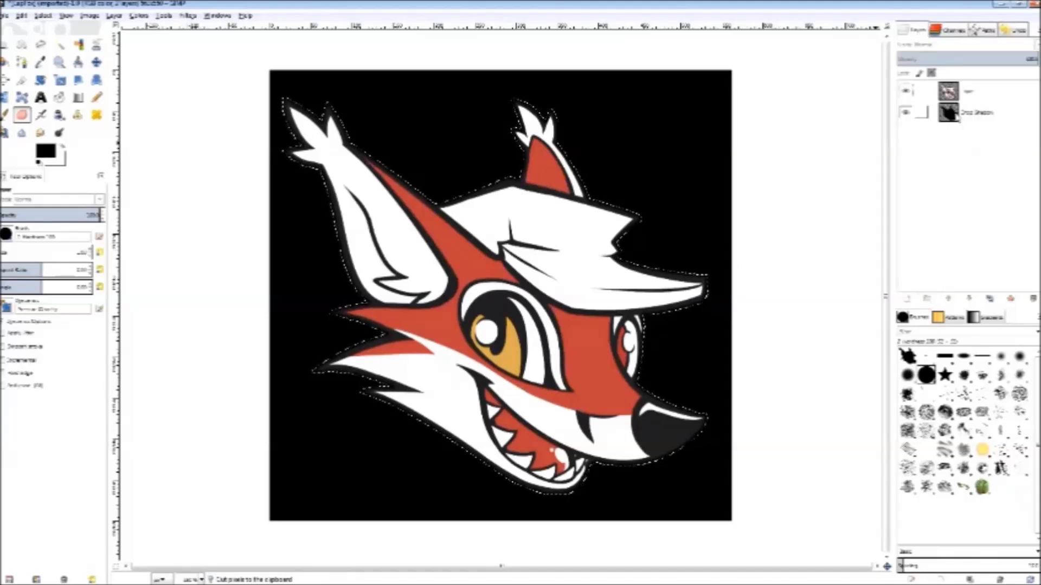
left_click(960, 116)
right_click(960, 116)
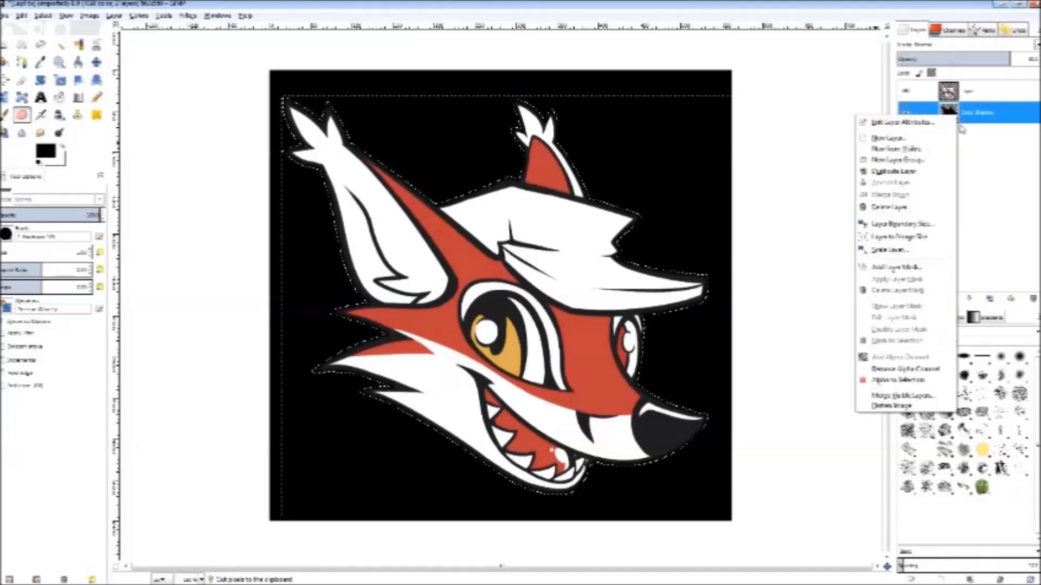
left_click(897, 382)
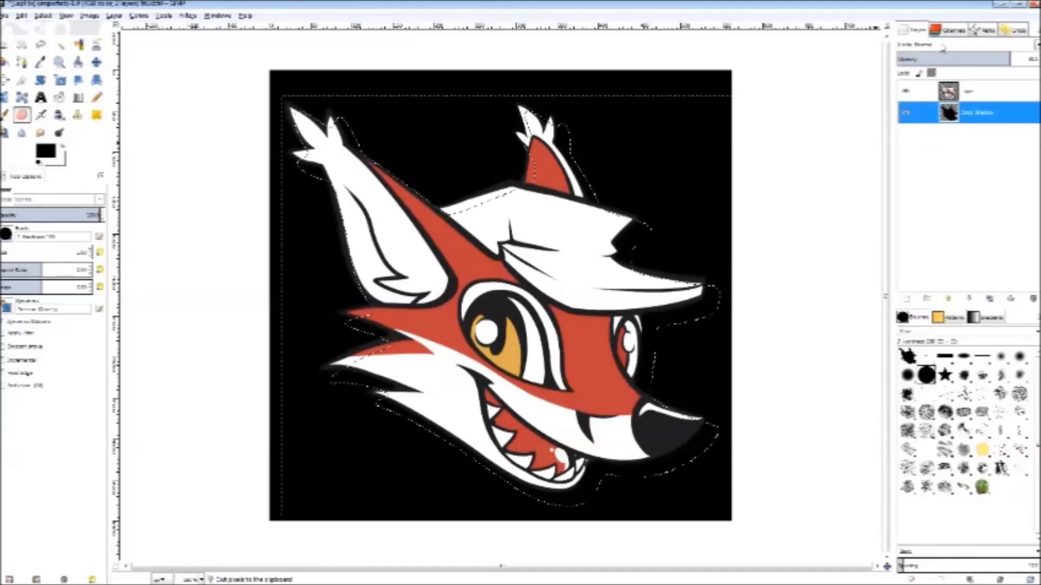
left_click(946, 31)
left_click(952, 154)
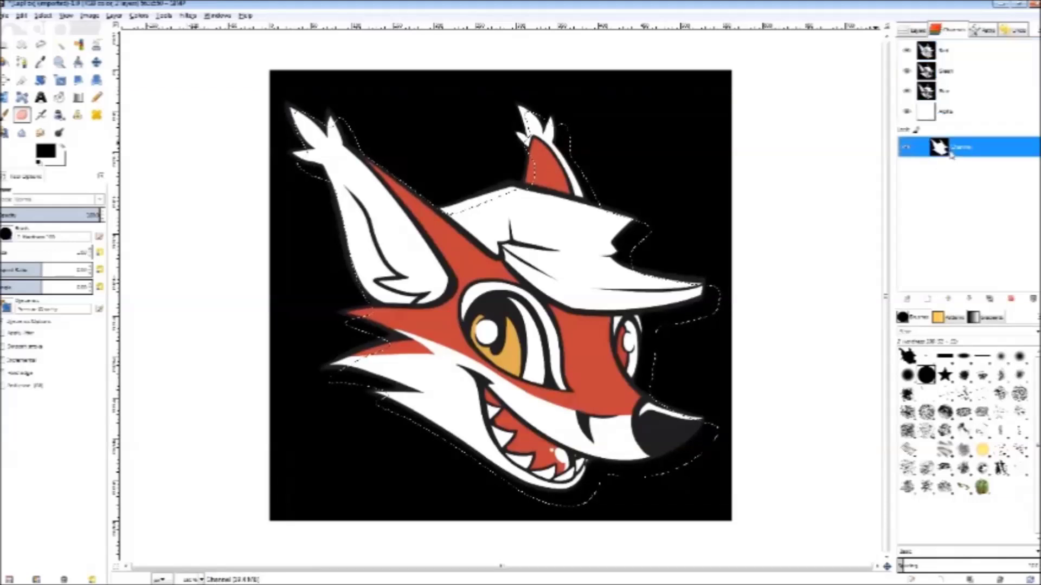
key("ctrl+x")
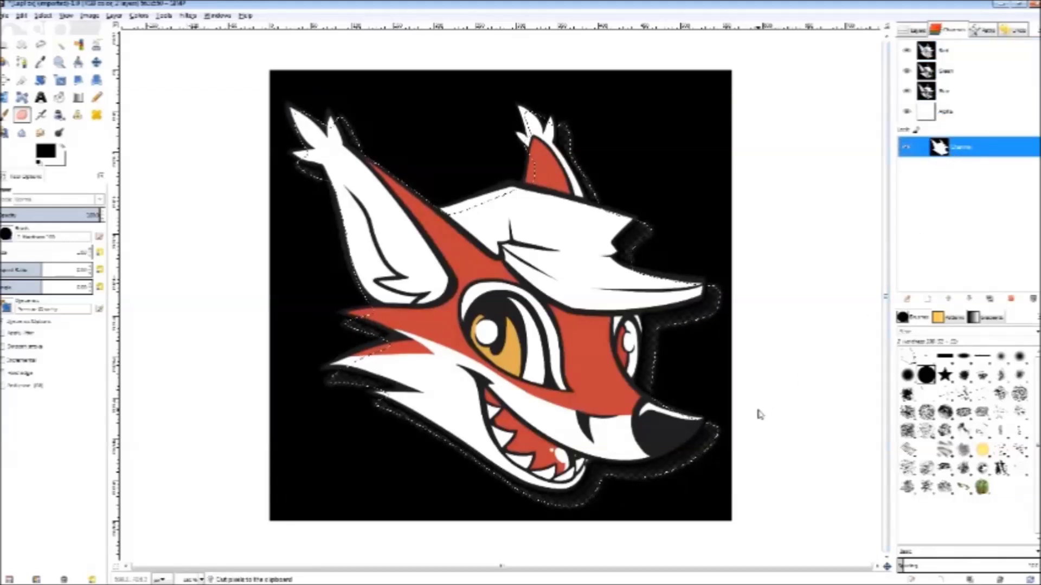
scroll(699, 328, "up", 6)
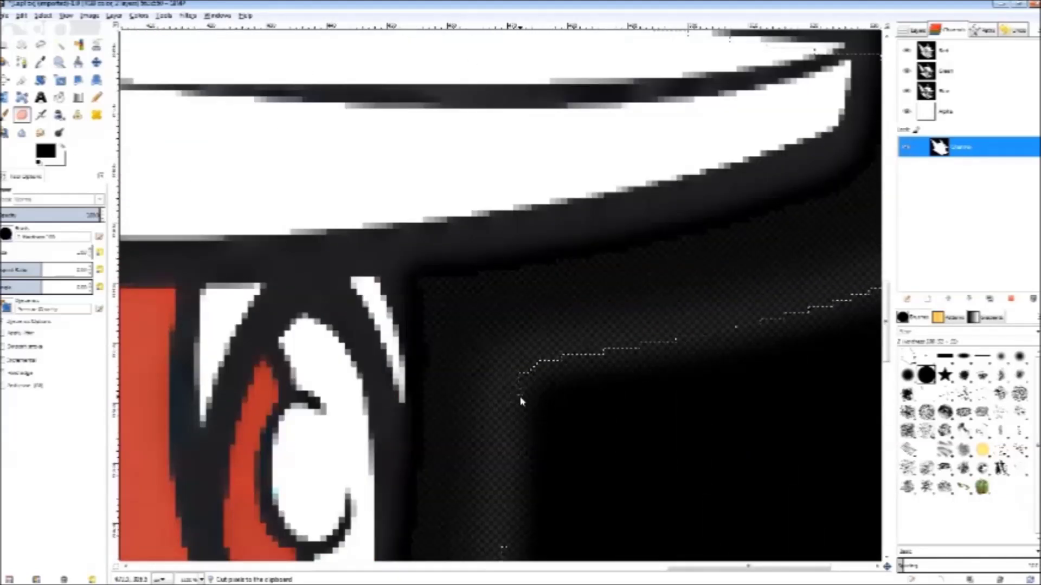
key("shift+ctrl+j")
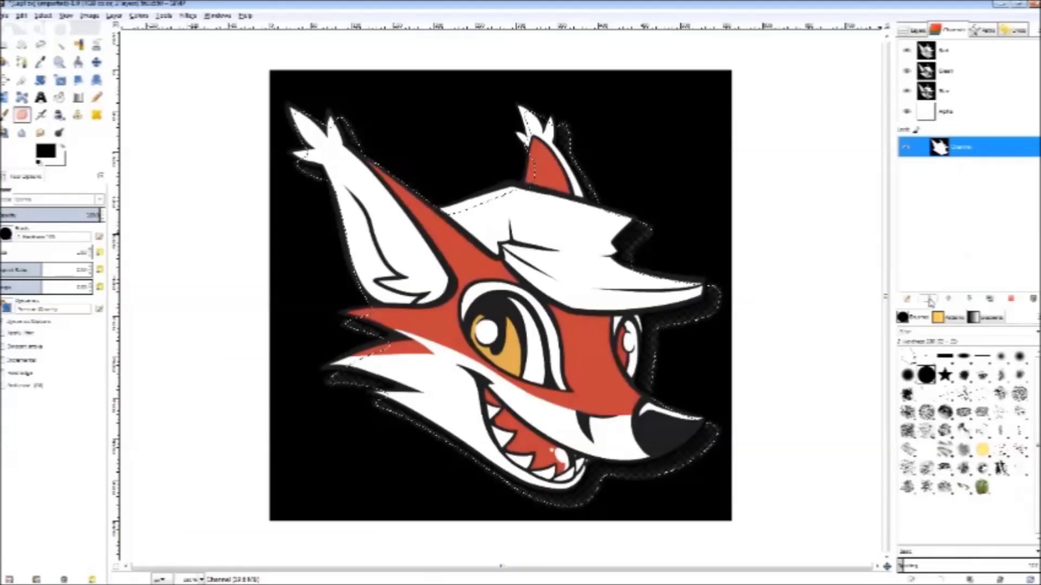
Add a new channel with 50 fill opacity and move it below the existing Channel
left_click(928, 300)
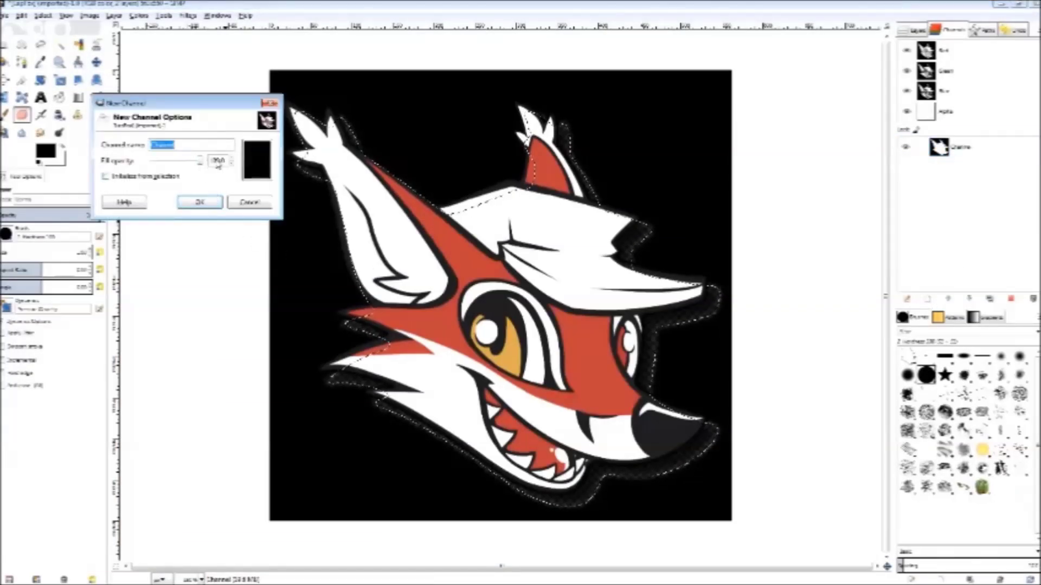
left_click_drag(218, 162, 189, 165)
type("50")
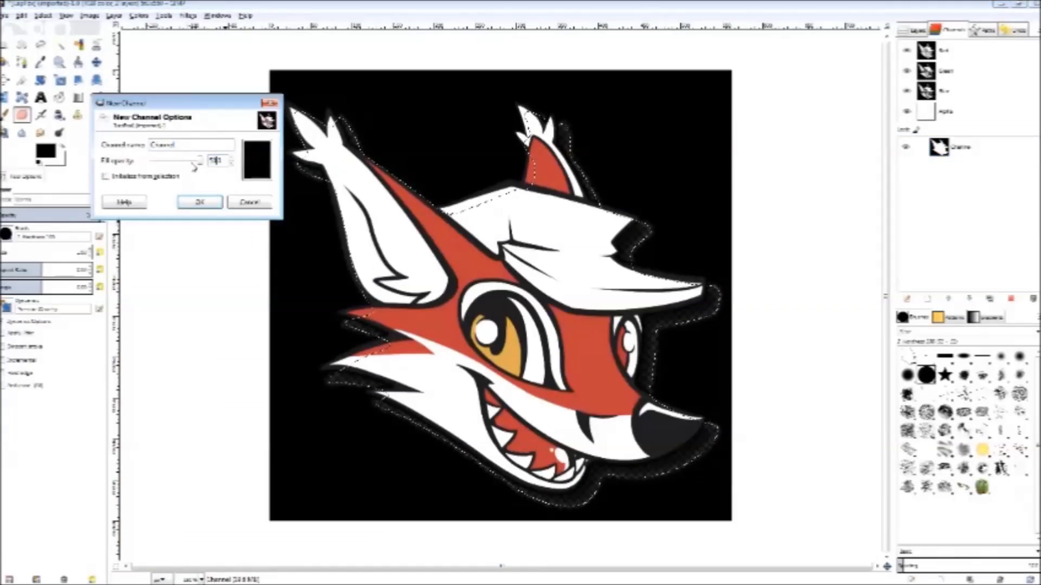
left_click(204, 204)
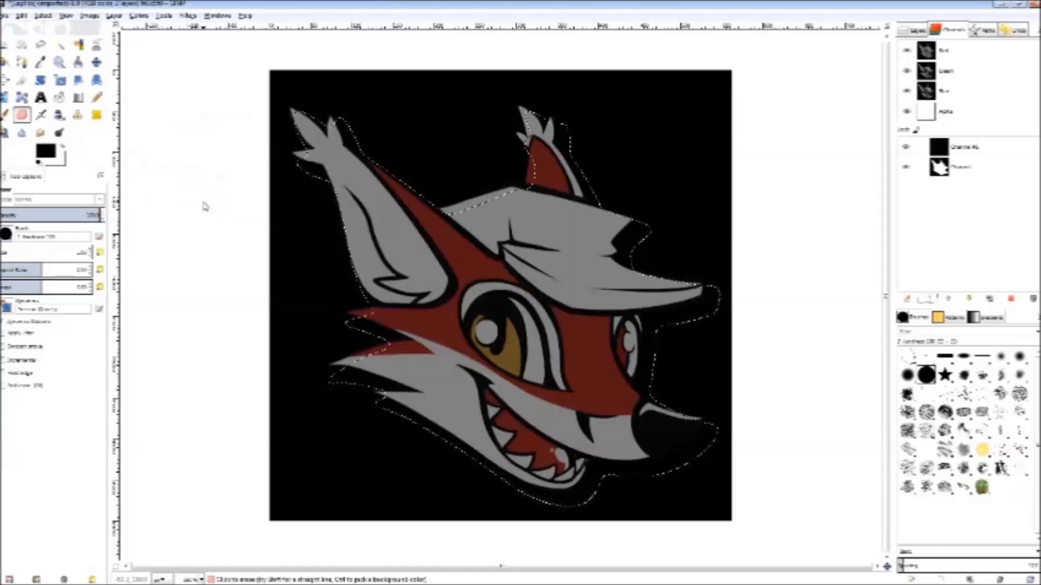
left_click_drag(946, 167, 948, 173)
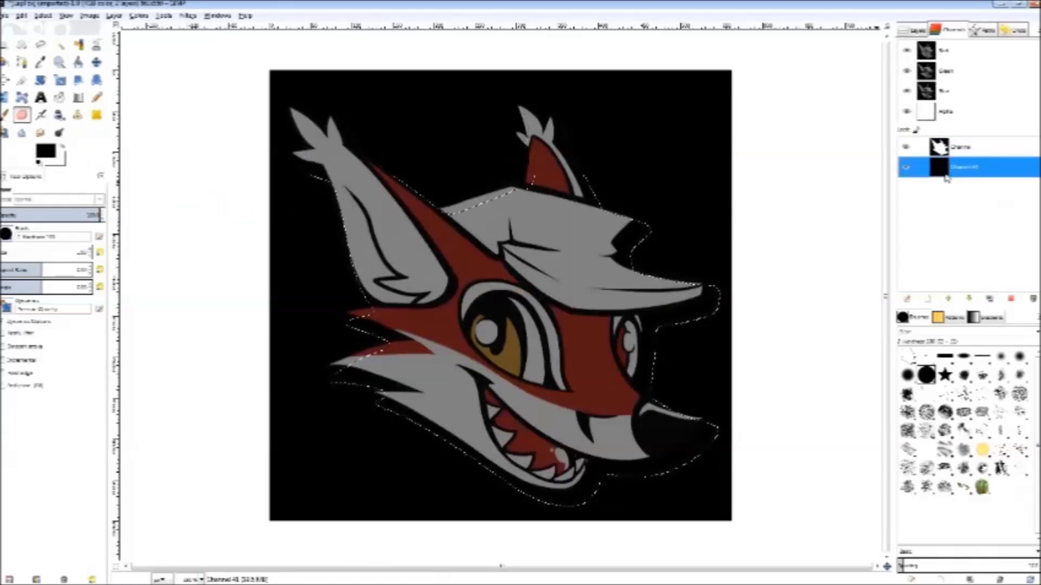
Cut the Drop Shadow layer's shape out of the new half-opacity channel
left_click(914, 30)
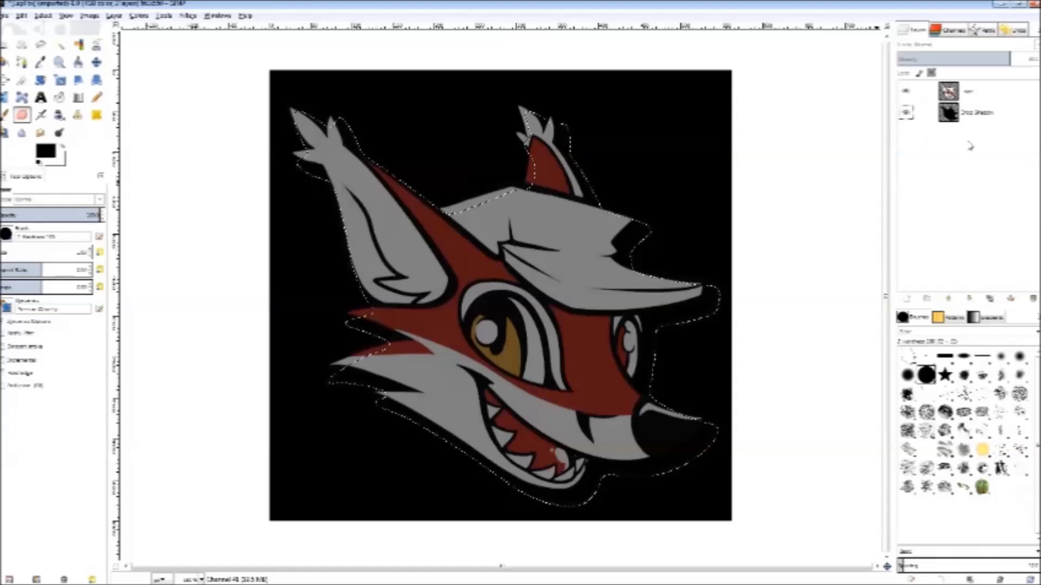
left_click(956, 119)
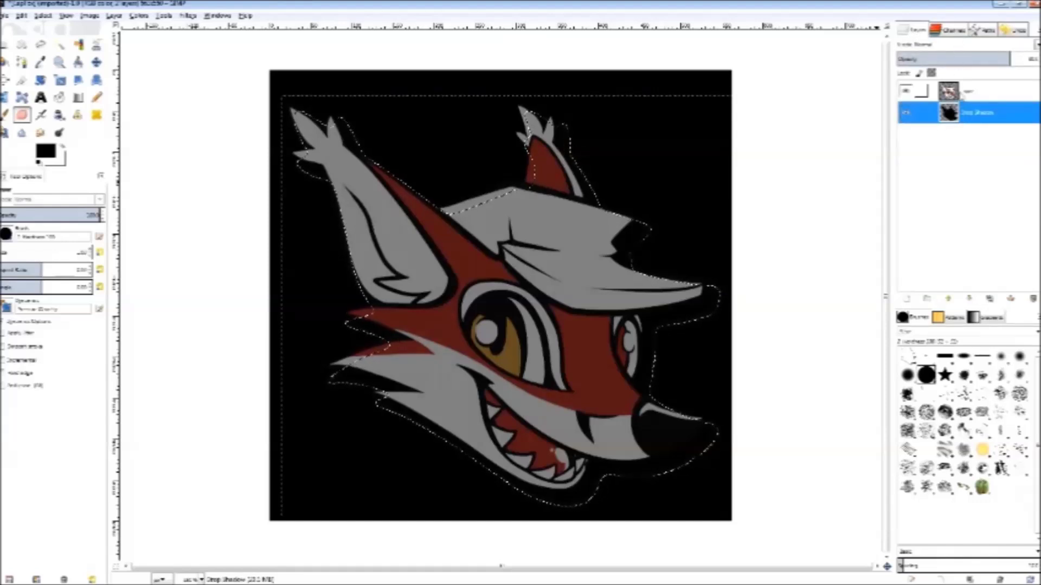
right_click(957, 109)
left_click(897, 369)
left_click(948, 30)
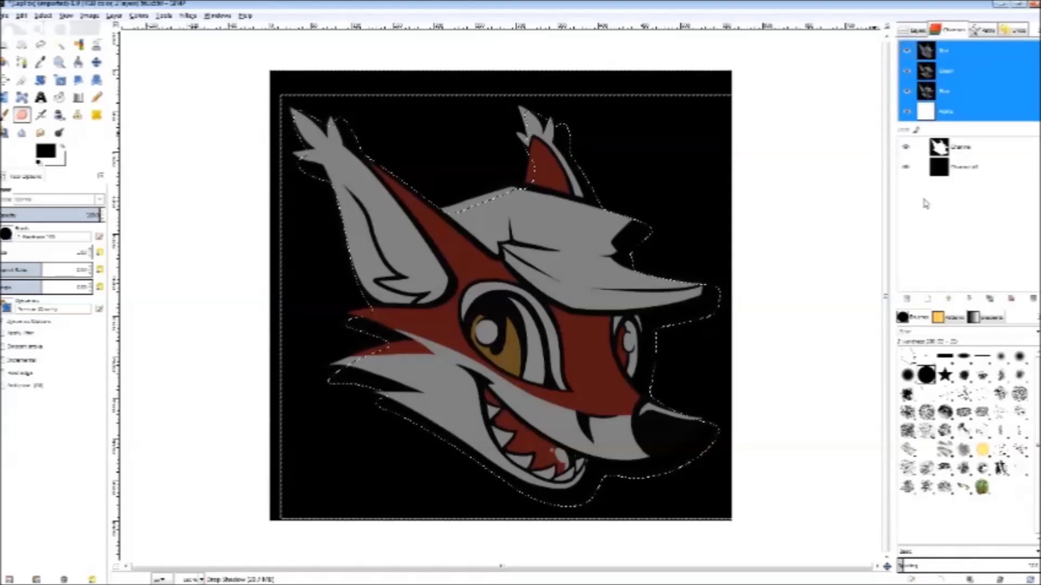
left_click(956, 171)
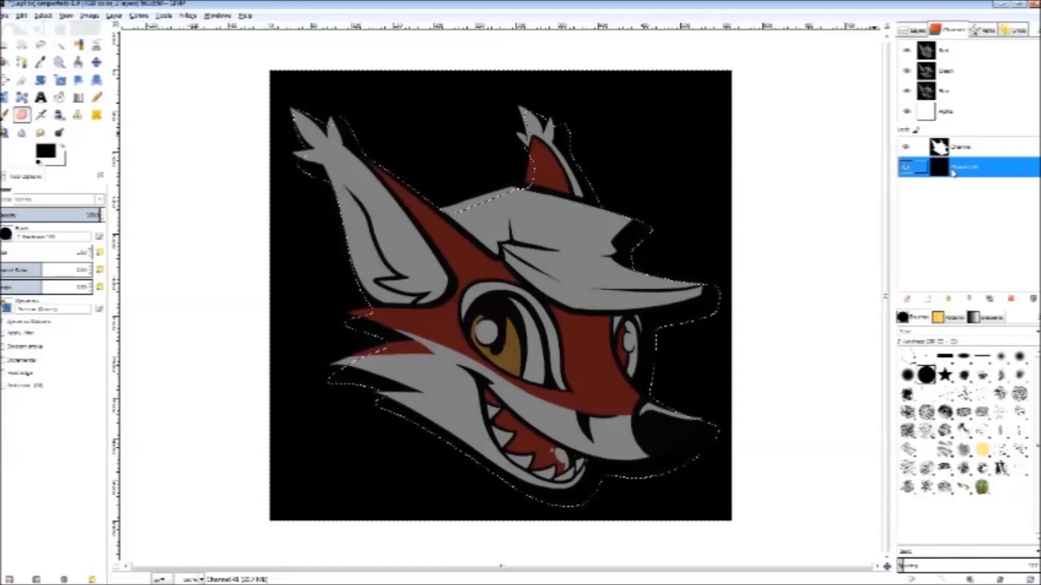
key("ctrl+x")
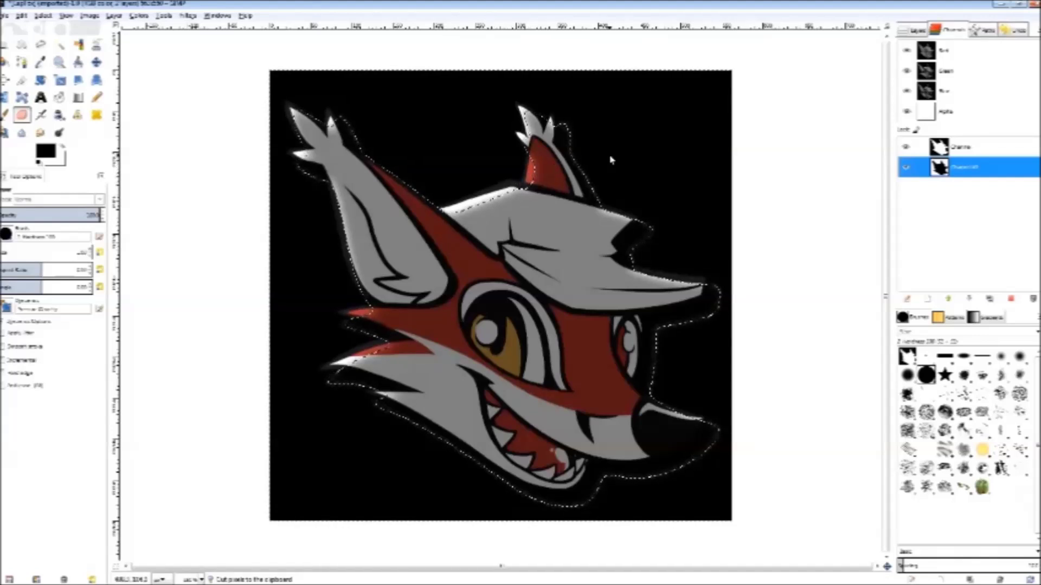
Cut the top fox layer's shape out of the new channel
left_click(923, 31)
left_click(949, 91)
right_click(952, 93)
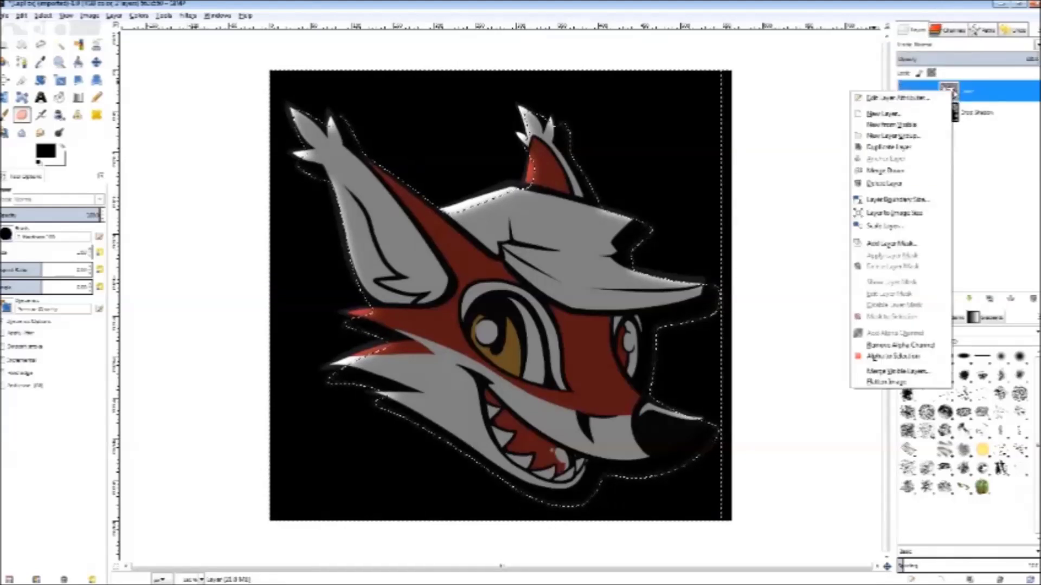
left_click(892, 356)
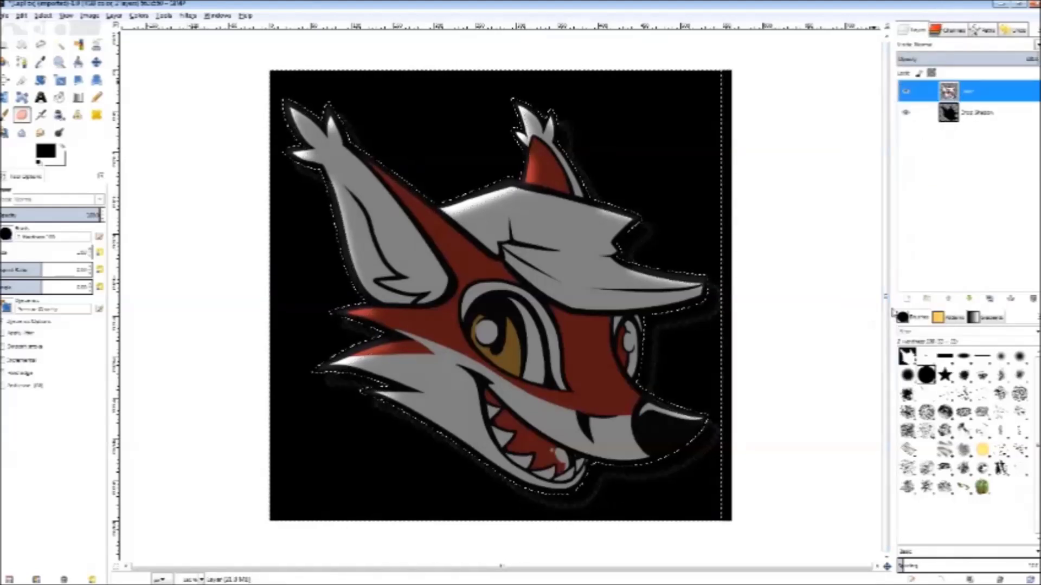
left_click(949, 29)
left_click(948, 170)
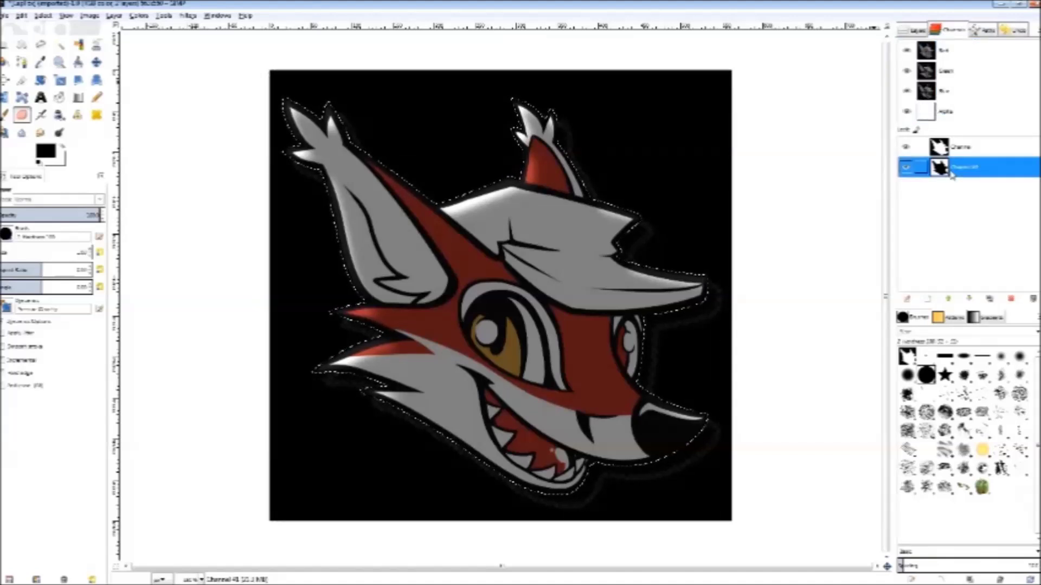
key("ctrl+x")
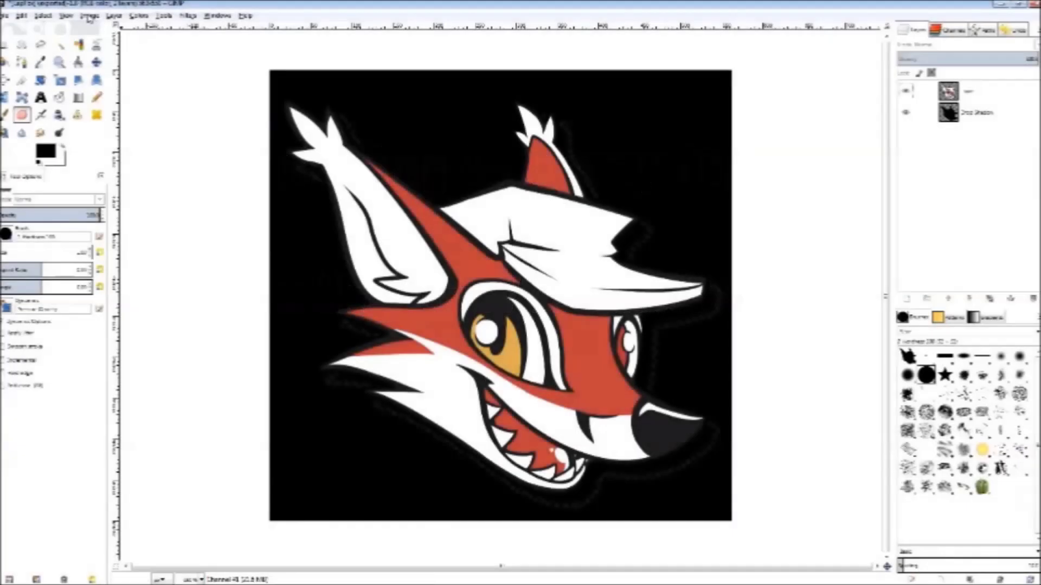
Resize the canvas to a square with the fox centred
left_click(88, 16)
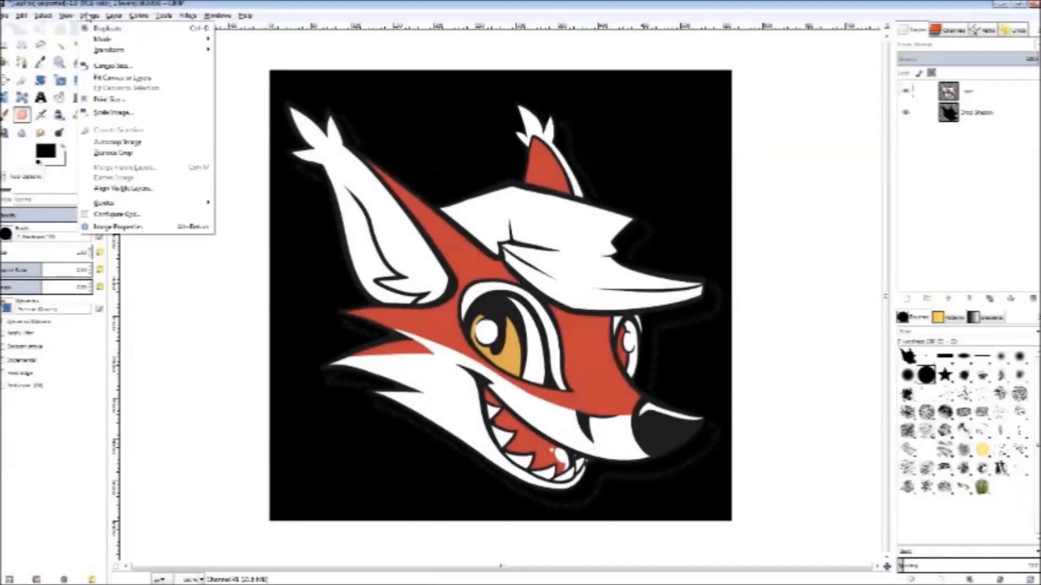
left_click(113, 66)
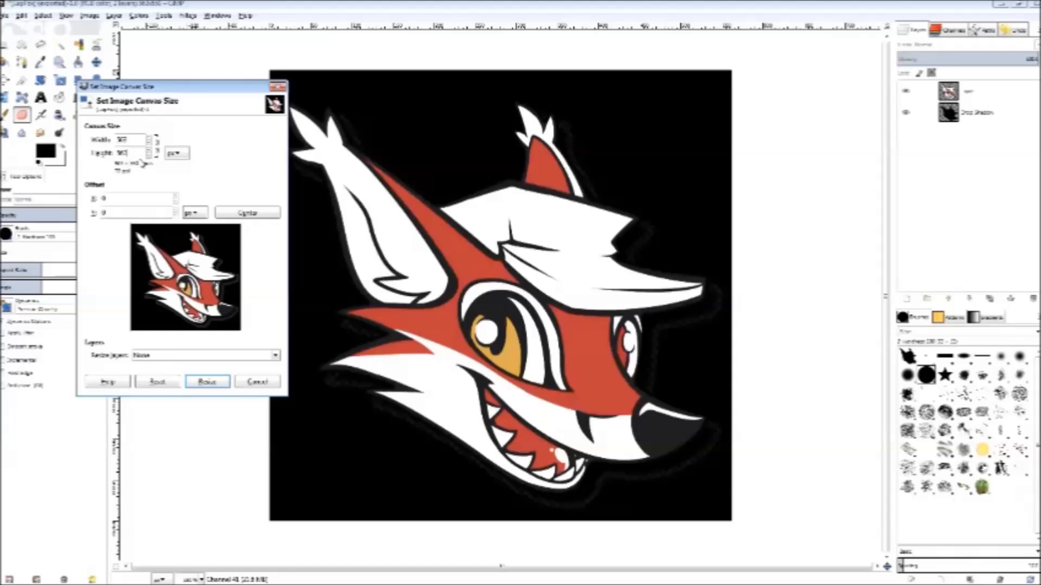
left_click(254, 216)
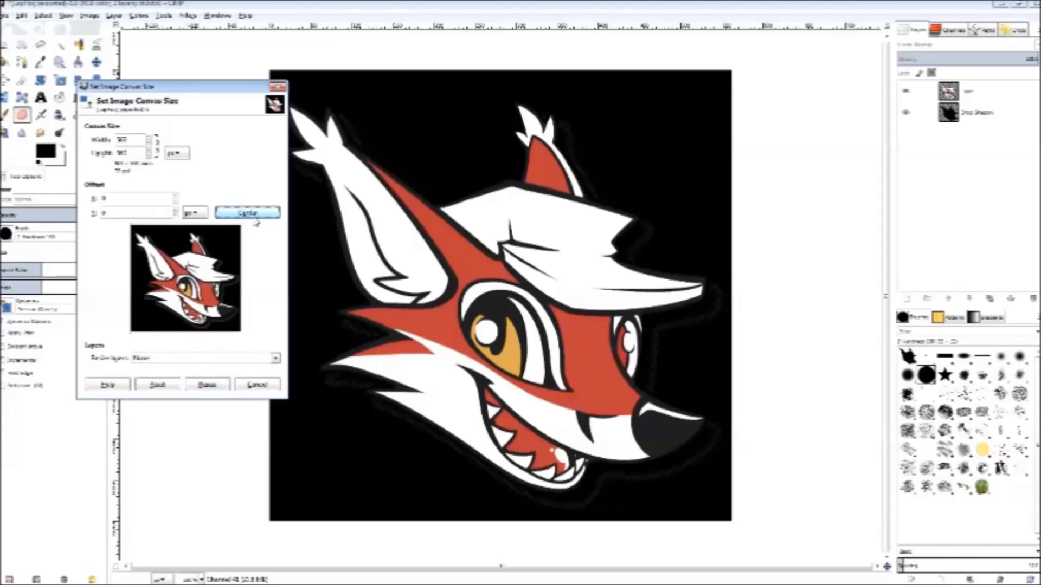
left_click(207, 385)
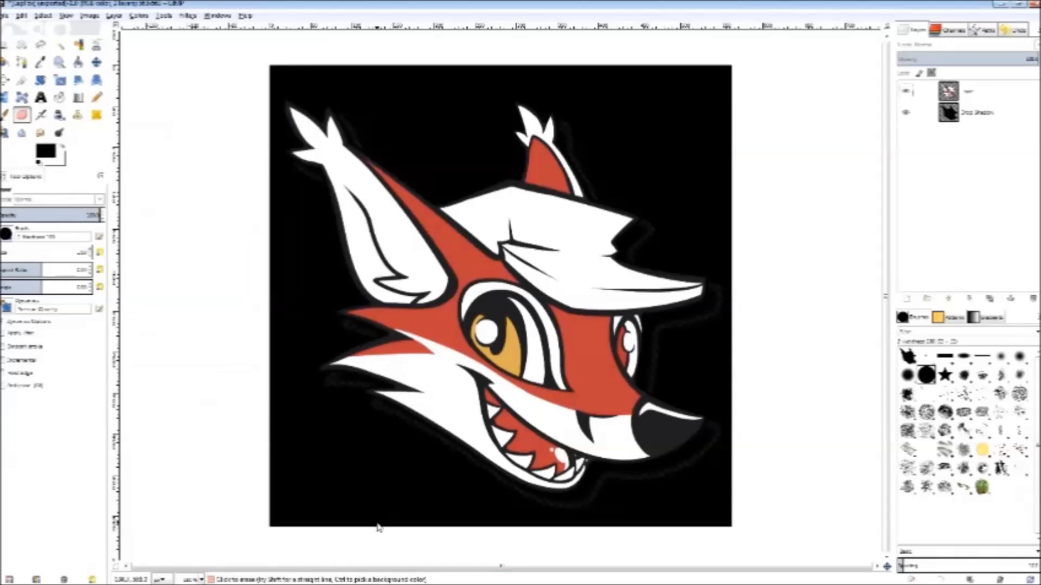
Scale the whole image to 512 px wide
left_click(89, 15)
left_click(122, 113)
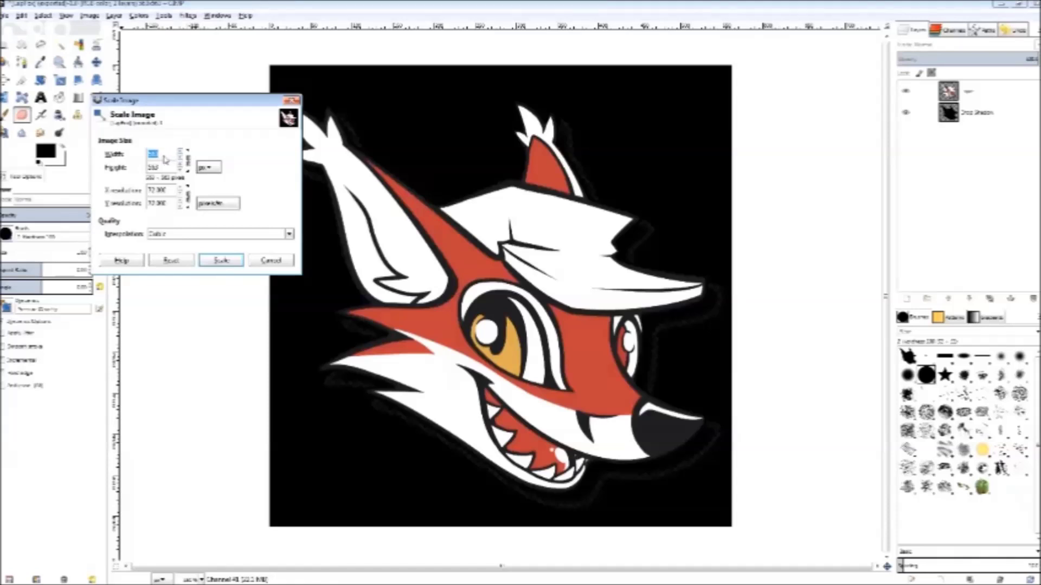
key("BackSpace")
type("512")
left_click(223, 261)
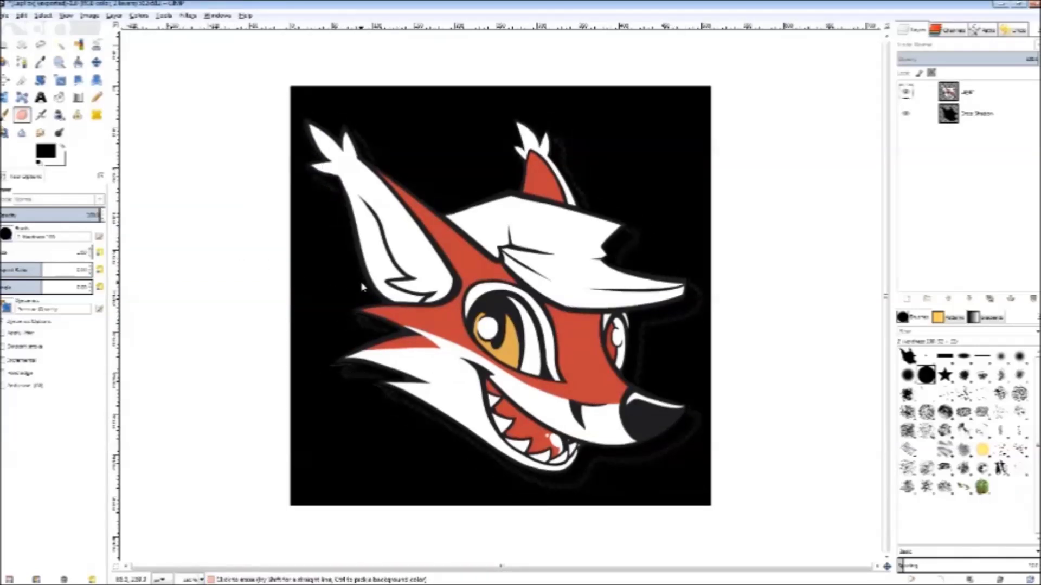
Export the image to the Desktop as LapFox.tga, accepting RLE compression and bottom-left origin
left_click(5, 15)
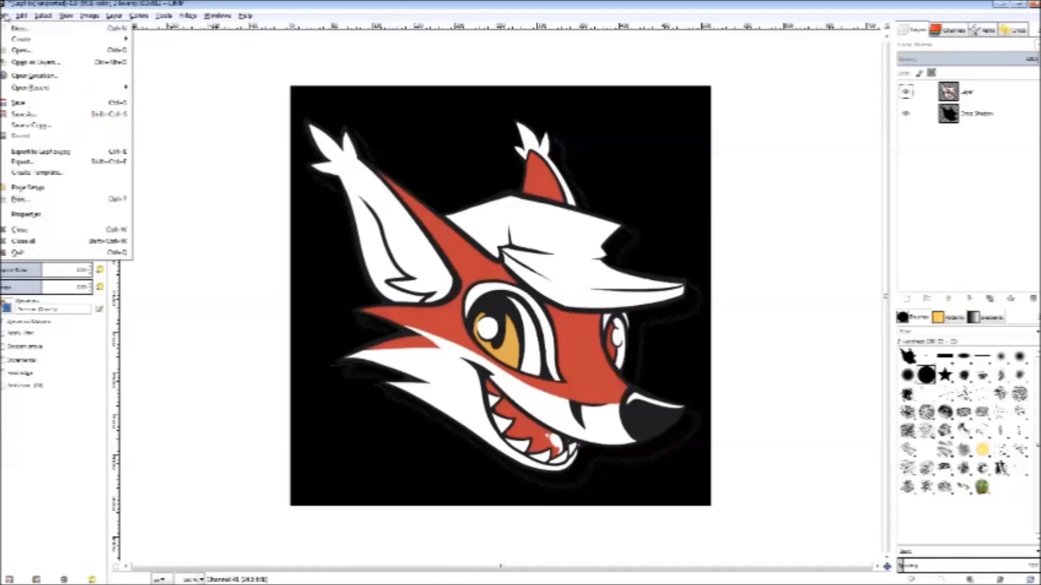
left_click(30, 161)
left_click(107, 47)
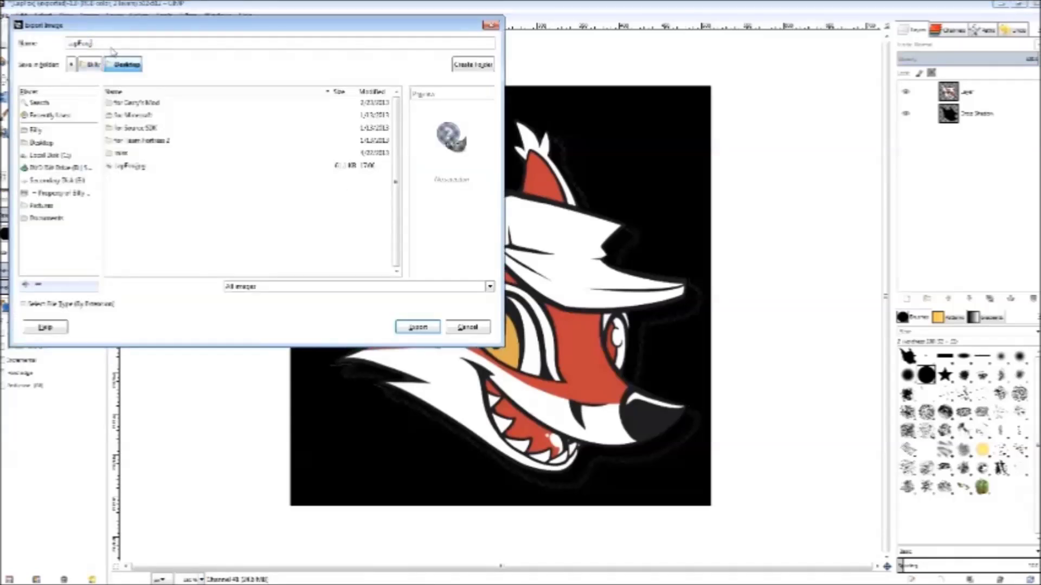
type("x")
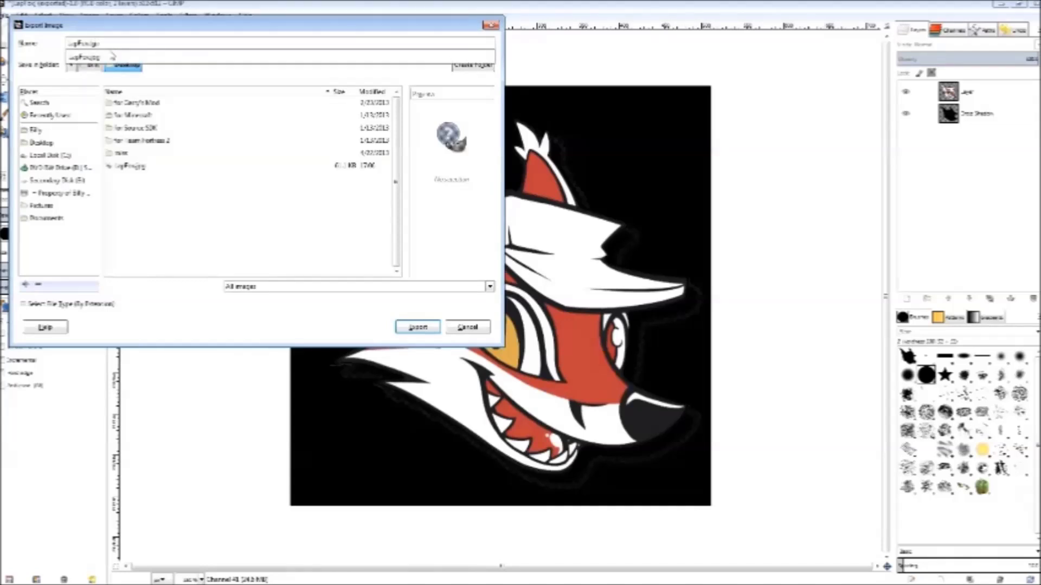
left_click(411, 331)
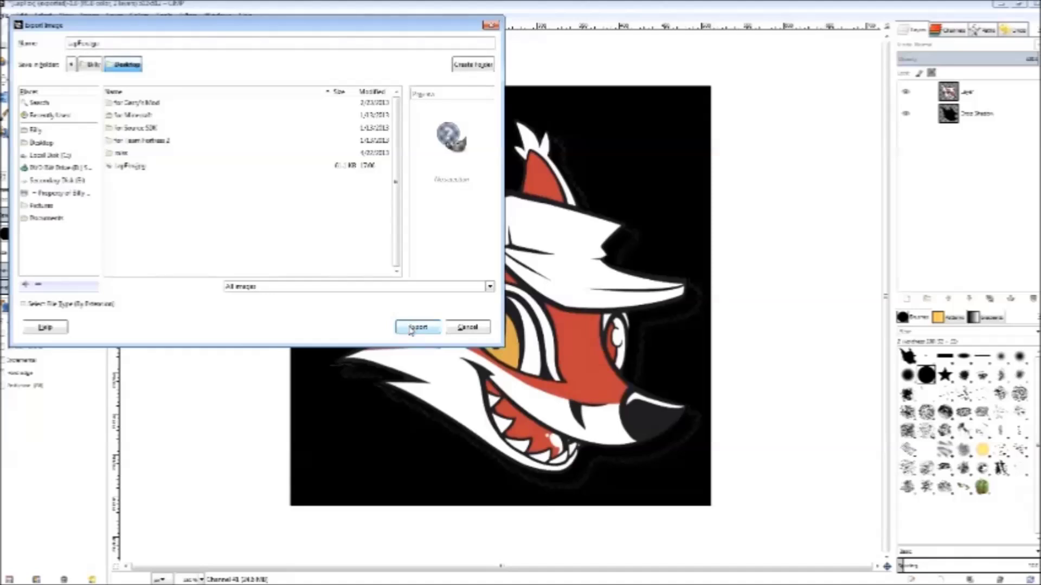
left_click(413, 330)
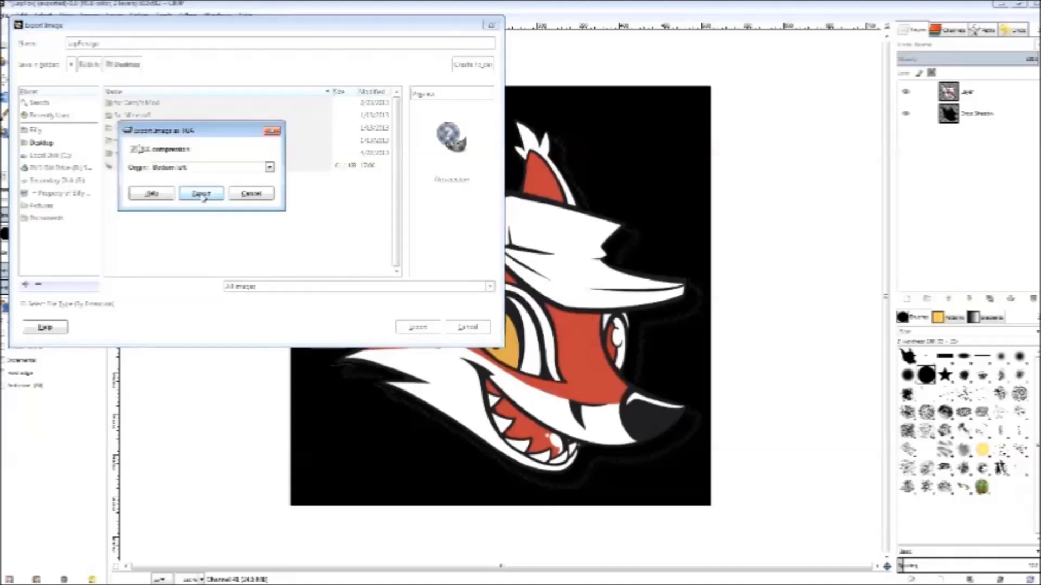
left_click(202, 194)
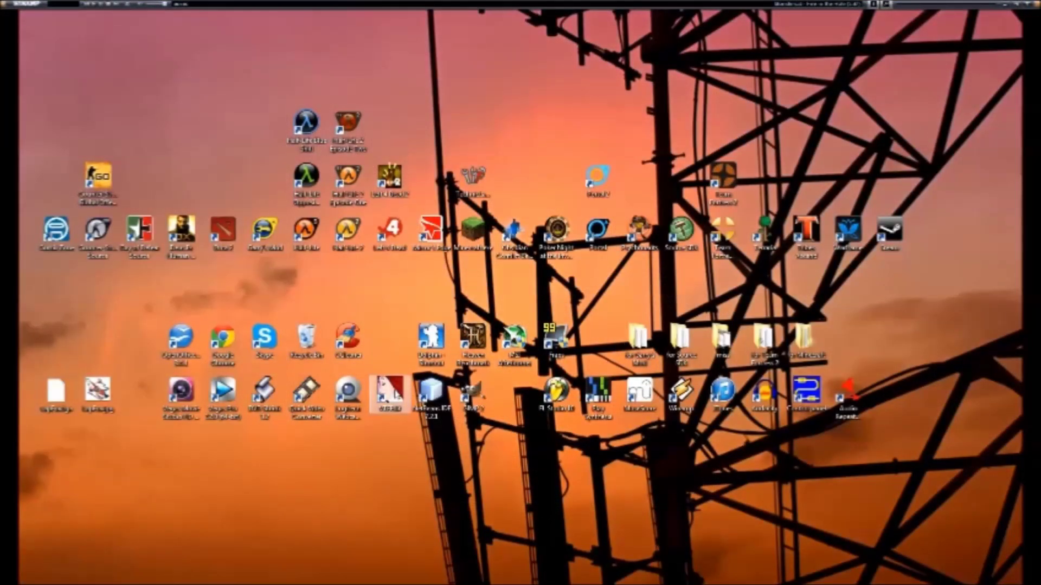
Launch VTFEdit, browse C: > Users > home folder > Desktop, and import LepTex.tga
double_click(389, 391)
left_click_drag(592, 278, 423, 152)
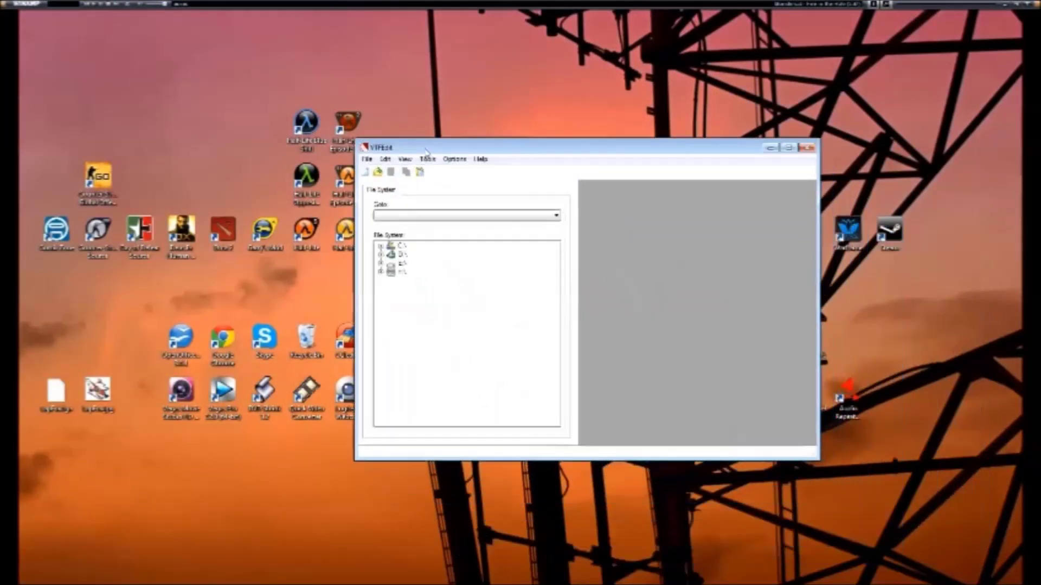
left_click(378, 247)
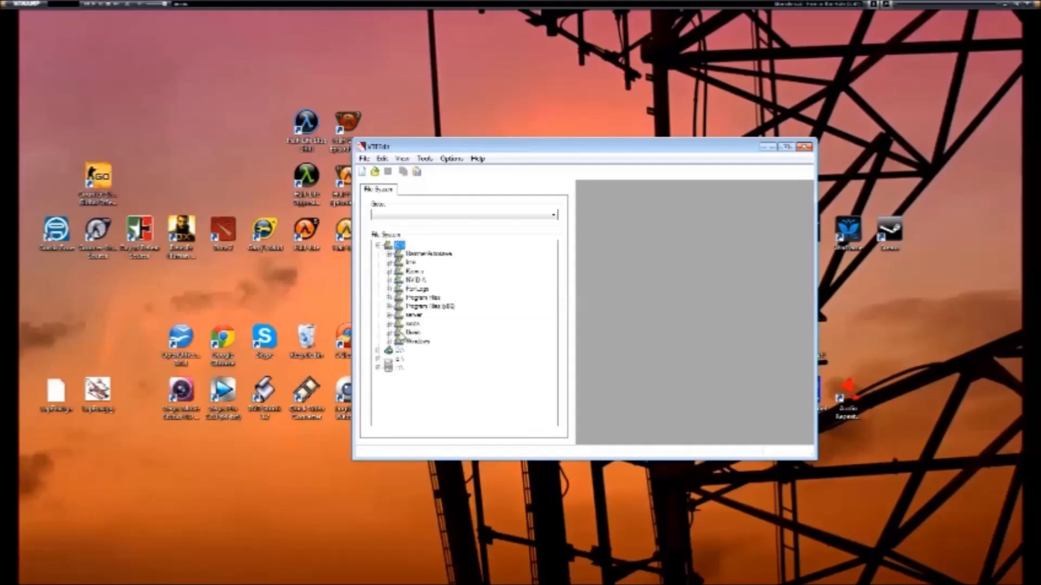
double_click(404, 332)
double_click(408, 342)
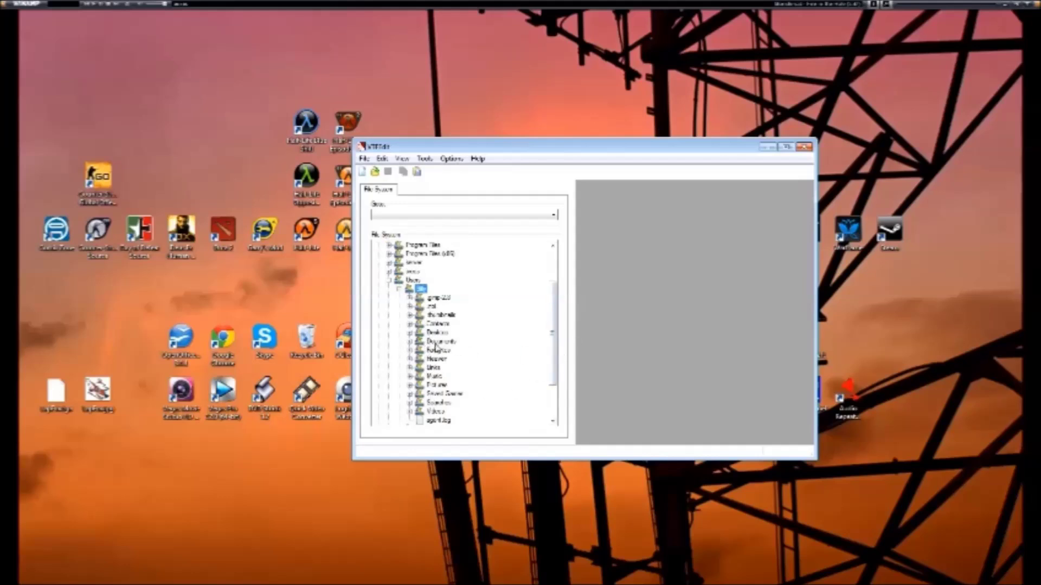
left_click(437, 333)
left_click(410, 333)
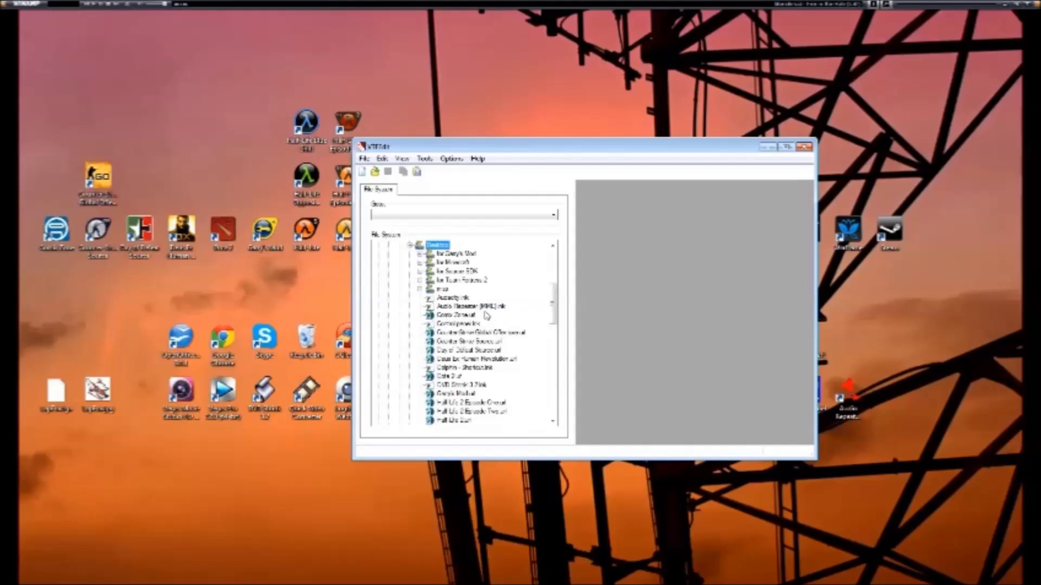
scroll(552, 308, "down", 3)
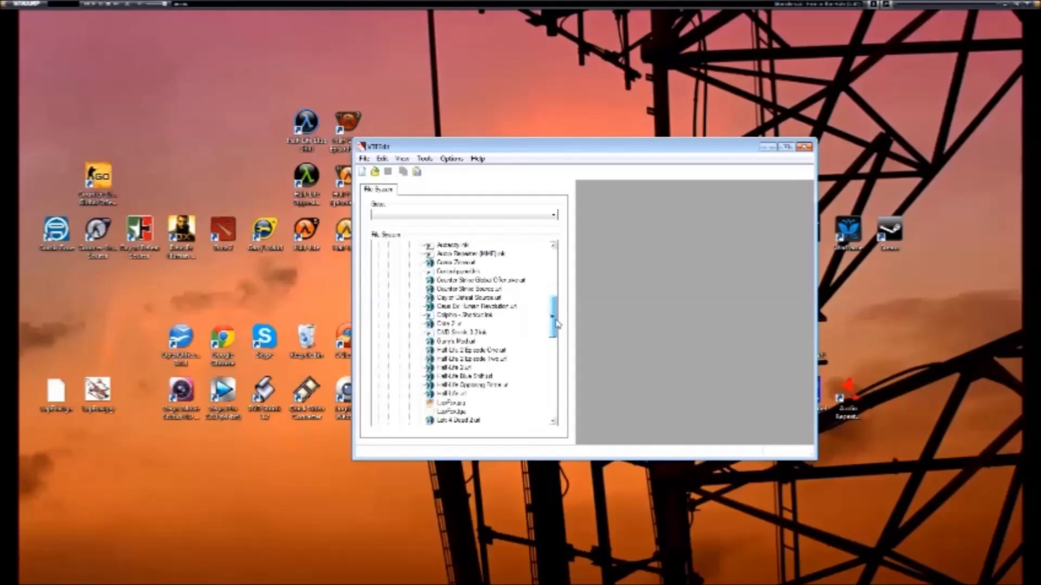
left_click(442, 386)
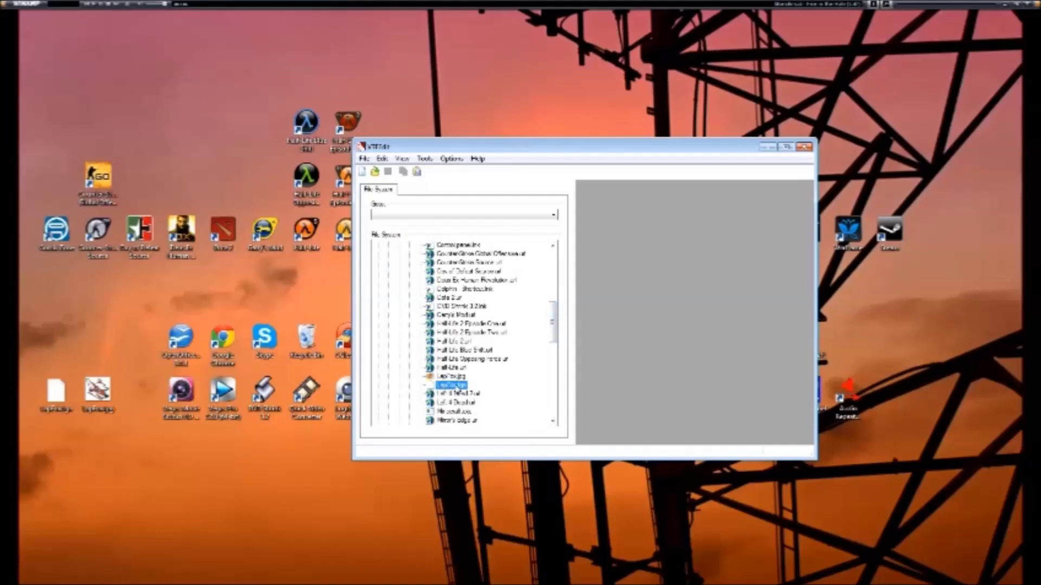
double_click(455, 386)
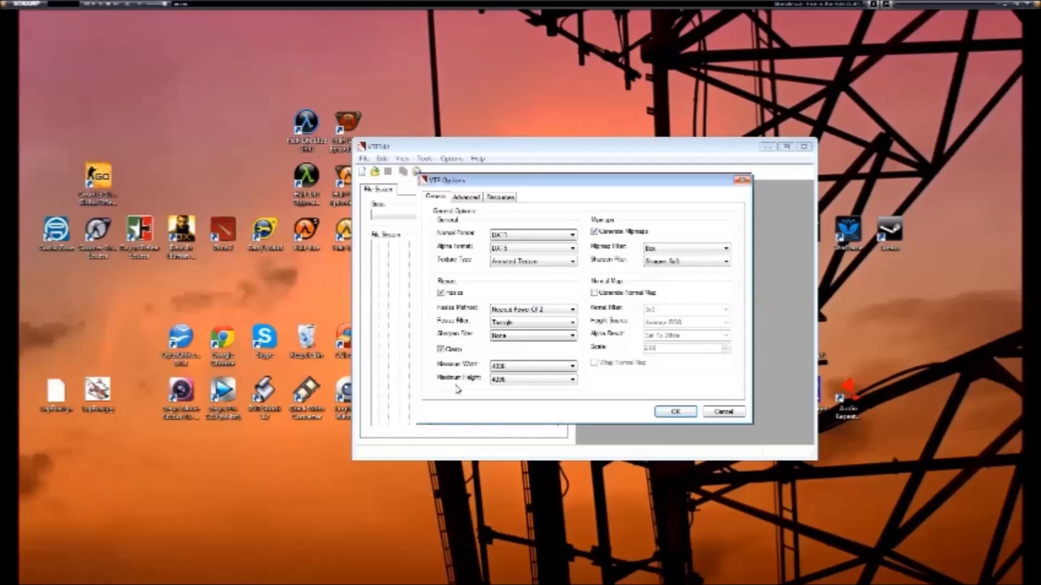
Set the advanced import version to 7.4 and confirm the import
left_click(467, 199)
left_click(519, 237)
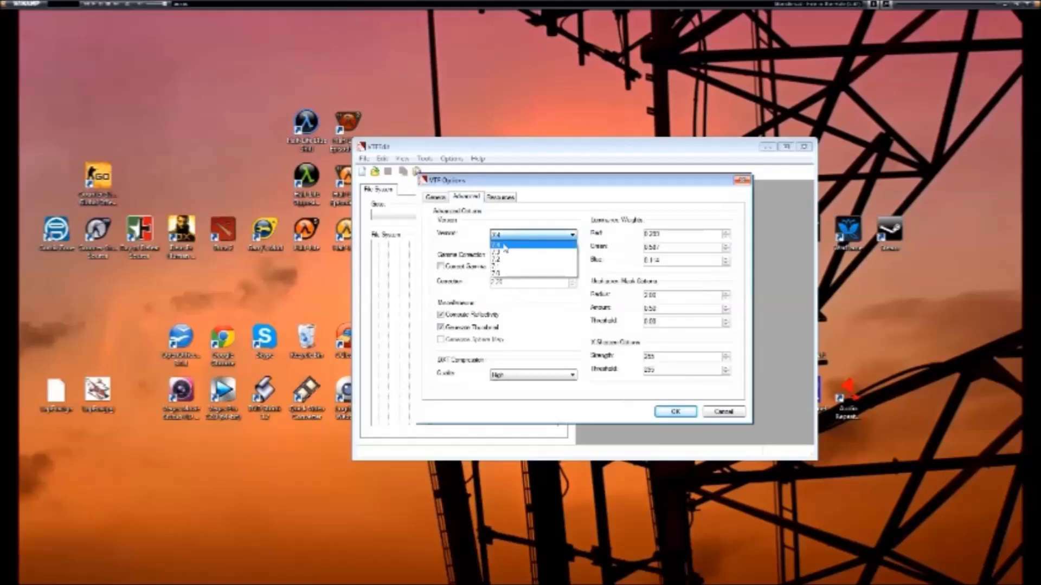
left_click(505, 259)
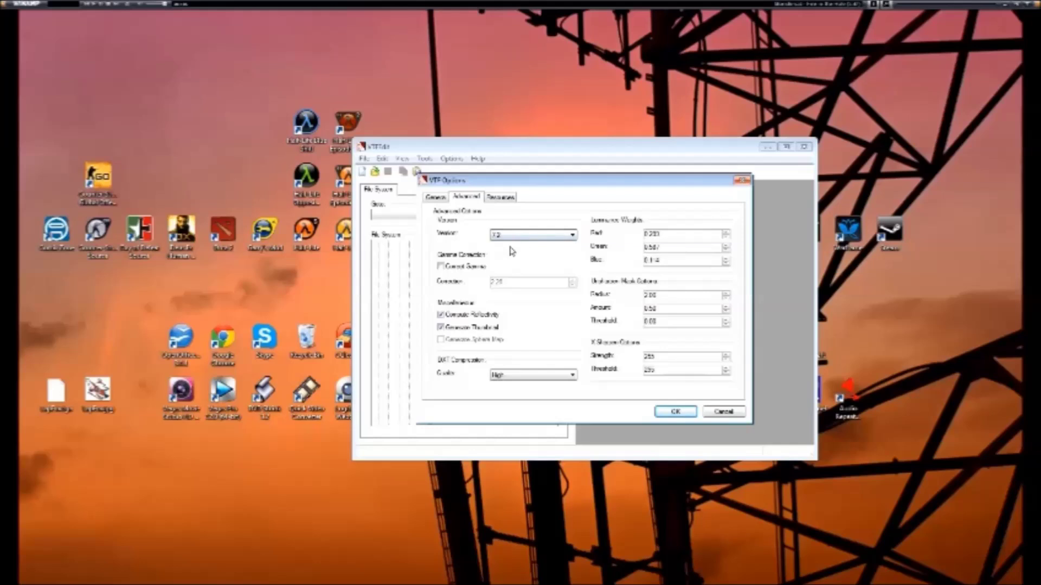
left_click(518, 237)
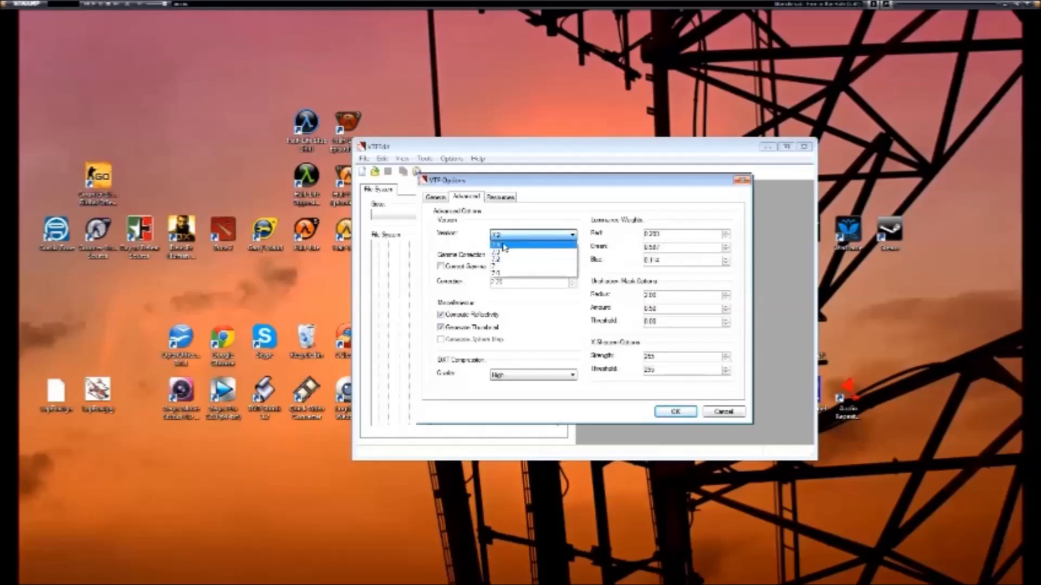
left_click(505, 245)
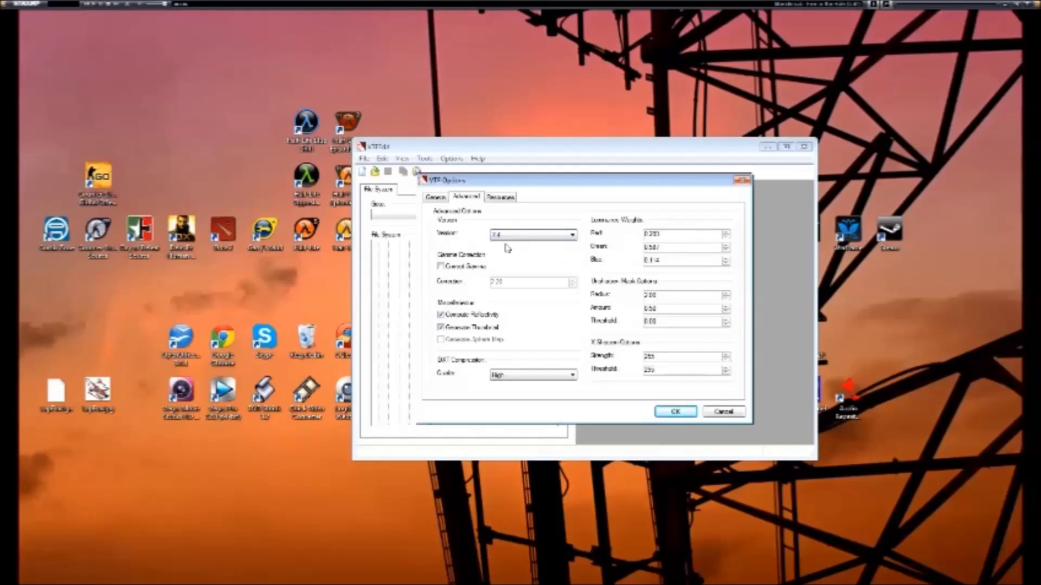
left_click(434, 198)
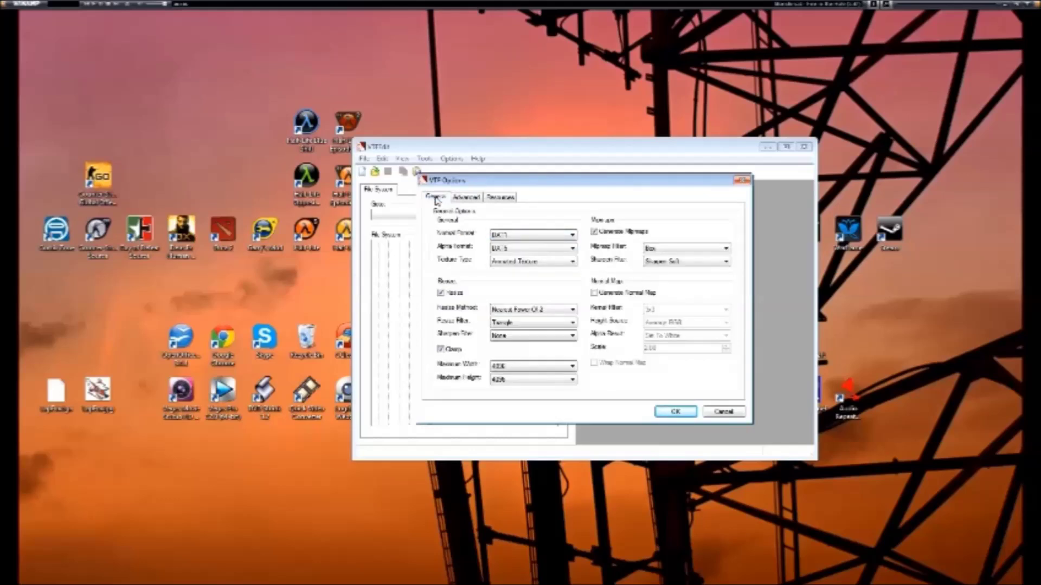
left_click(675, 412)
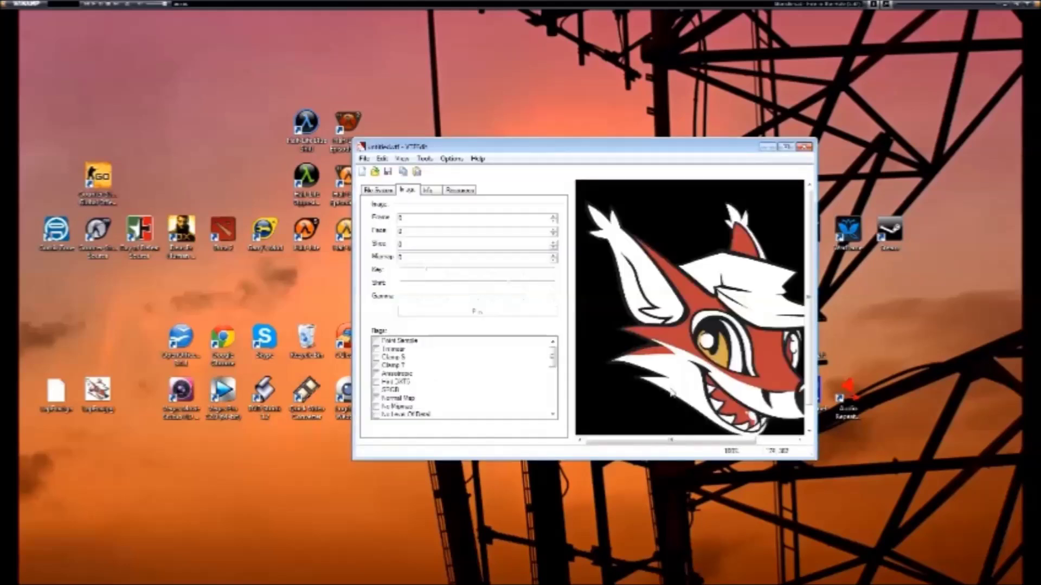
Enlarge the window, view the 512×512 texture info, and disable Auto Create VMT File
left_click_drag(816, 459, 905, 507)
left_click(428, 190)
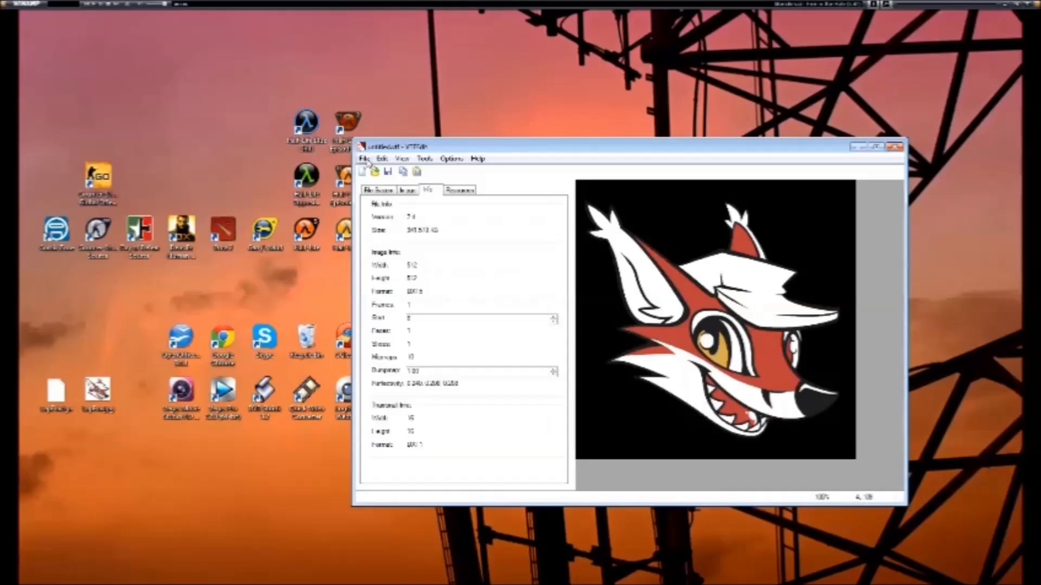
left_click(450, 159)
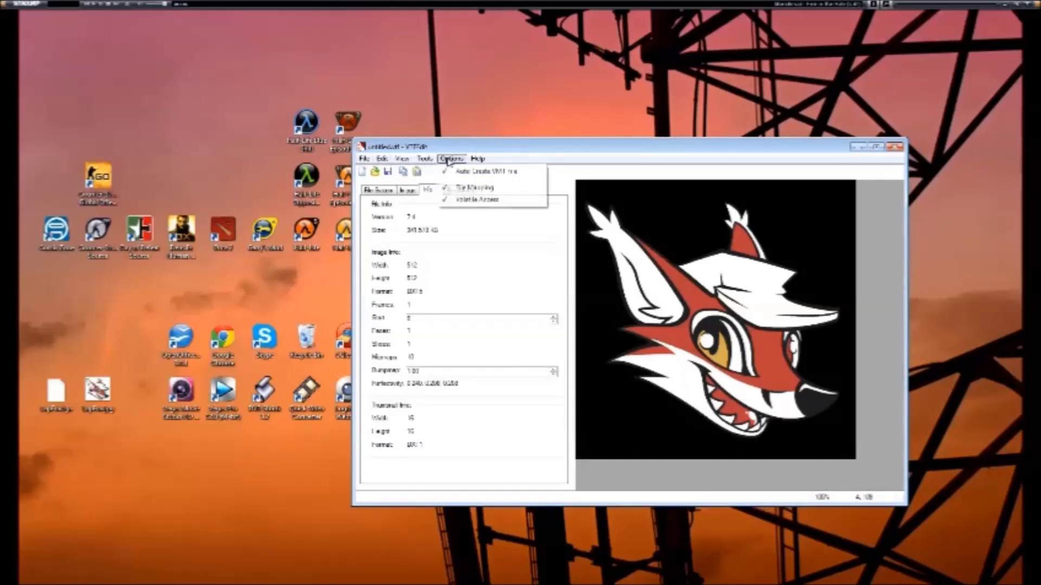
left_click(474, 176)
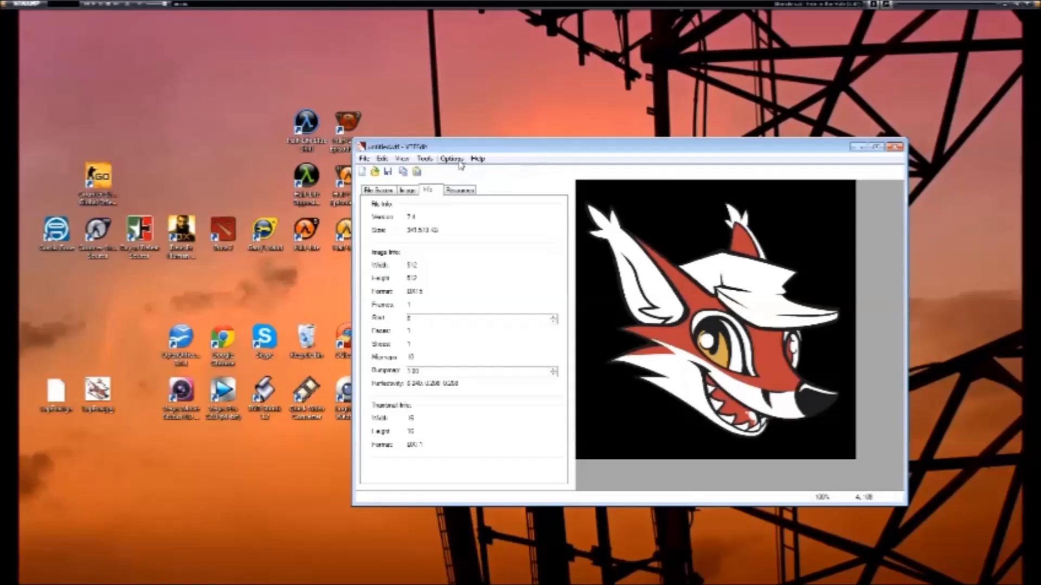
Check Auto Create VMT File stays off and glance through the Tools and File menus
left_click(451, 159)
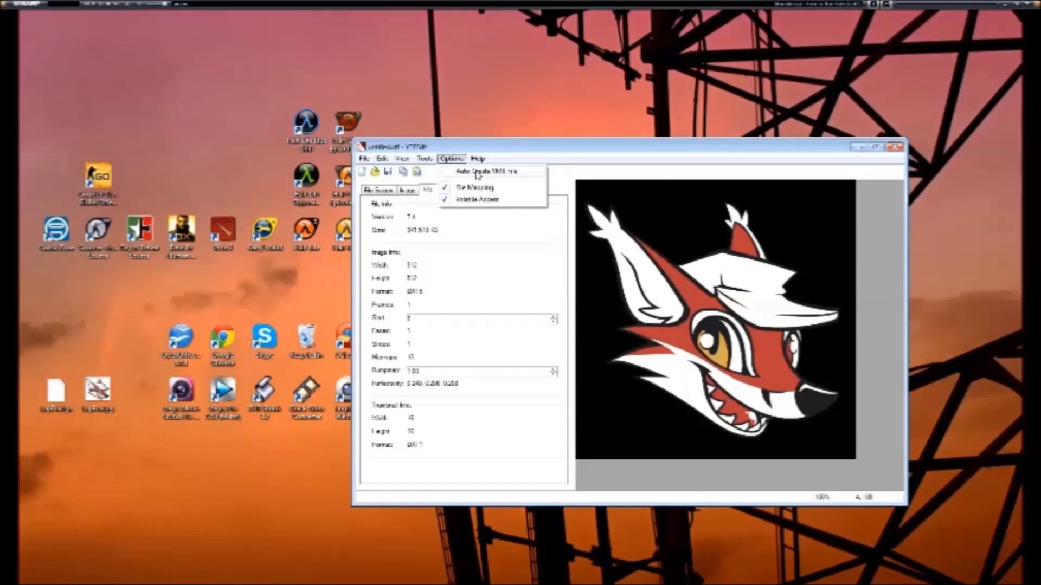
left_click(476, 173)
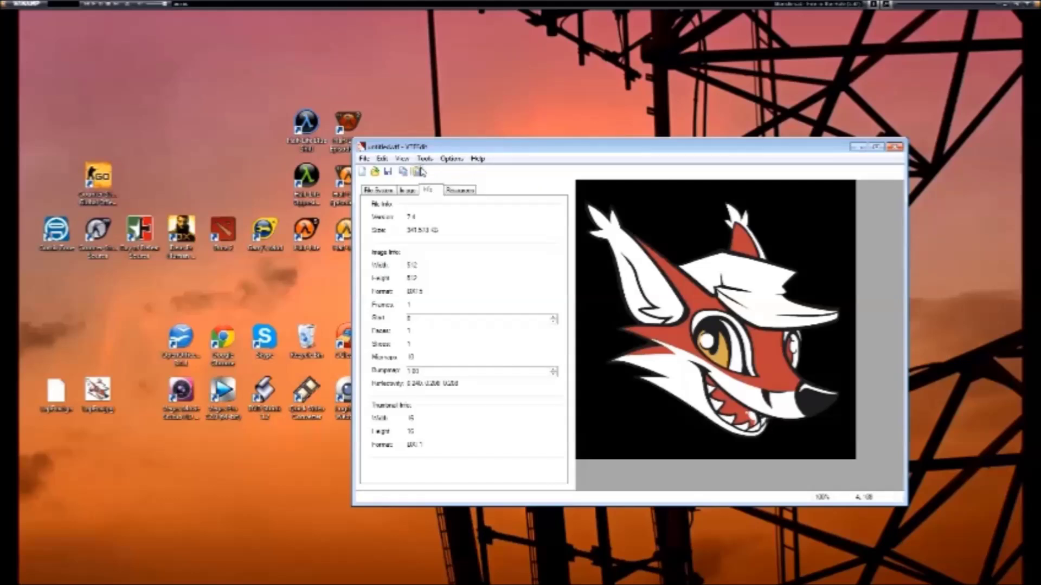
left_click(424, 159)
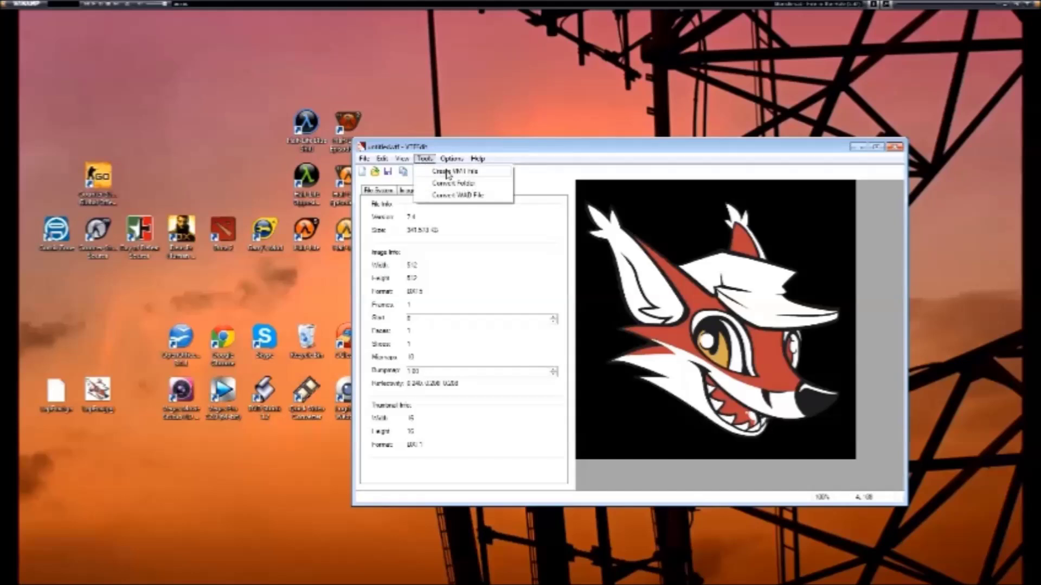
left_click(483, 286)
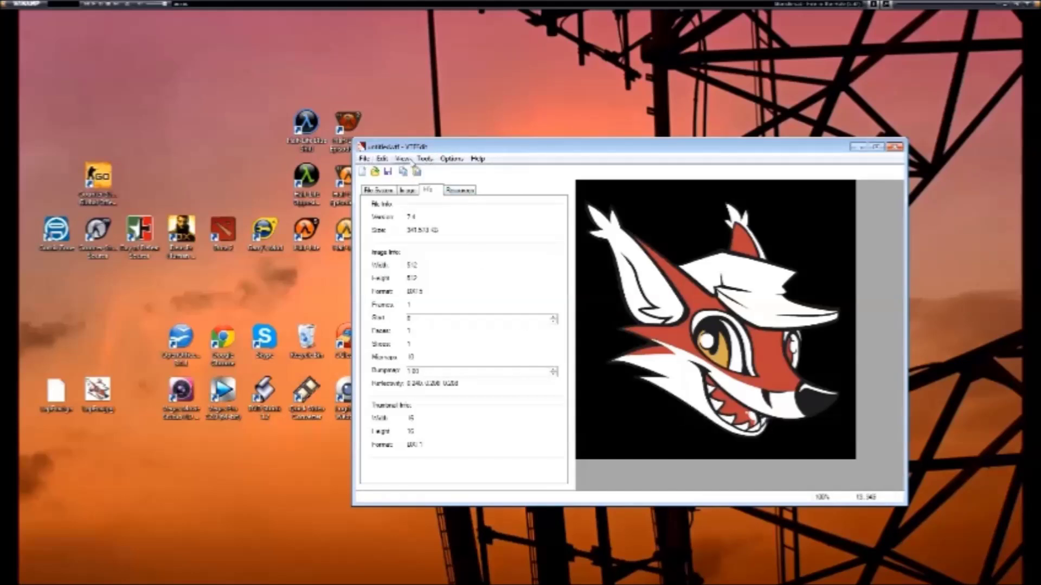
left_click(364, 159)
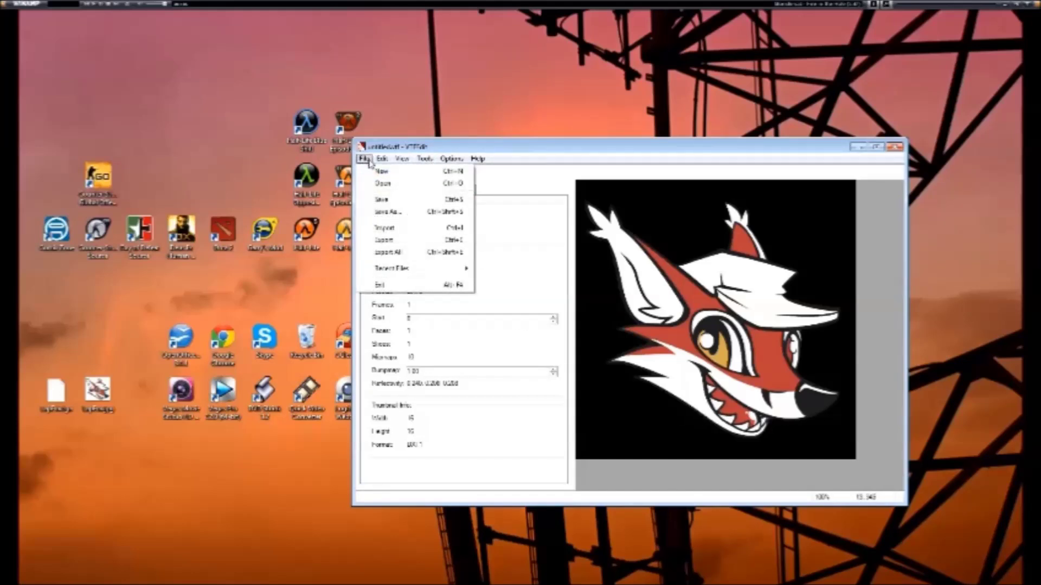
Save the texture As a VTF in Local Disk (C:) > Users > home folder > Desktop, starting the file name
left_click(396, 213)
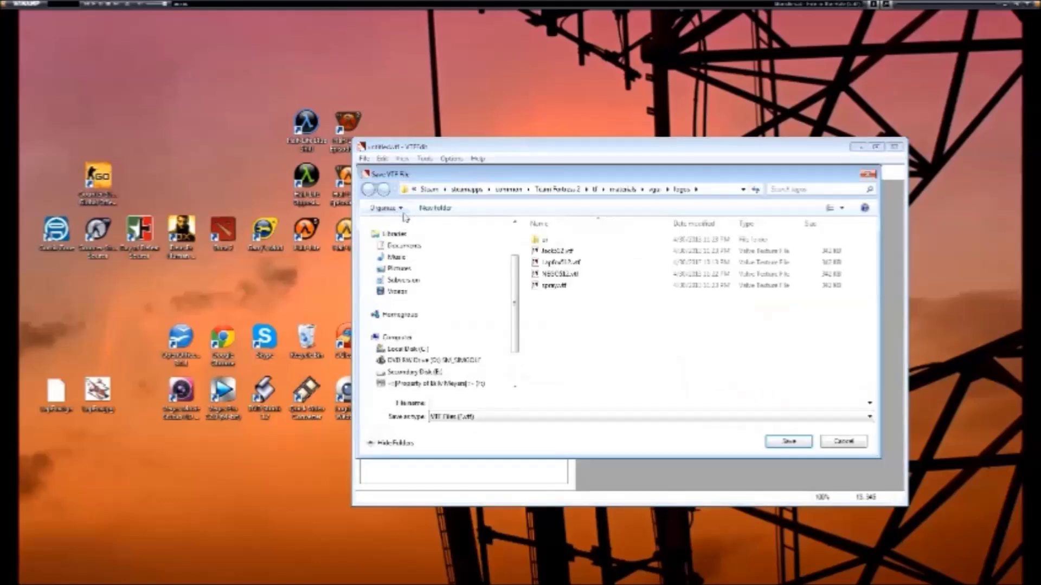
left_click(444, 190)
left_click(434, 190)
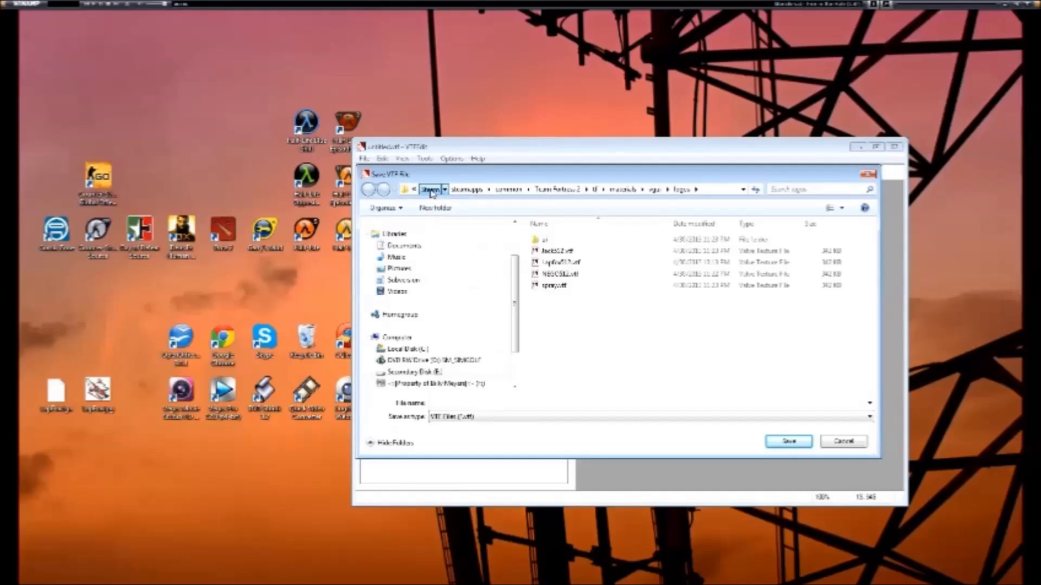
left_click(436, 190)
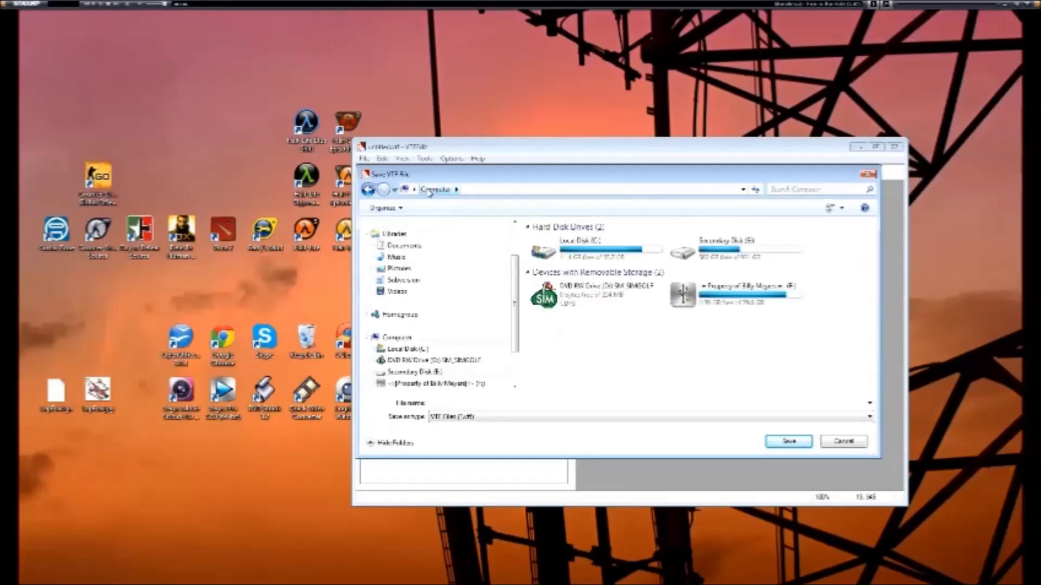
double_click(567, 256)
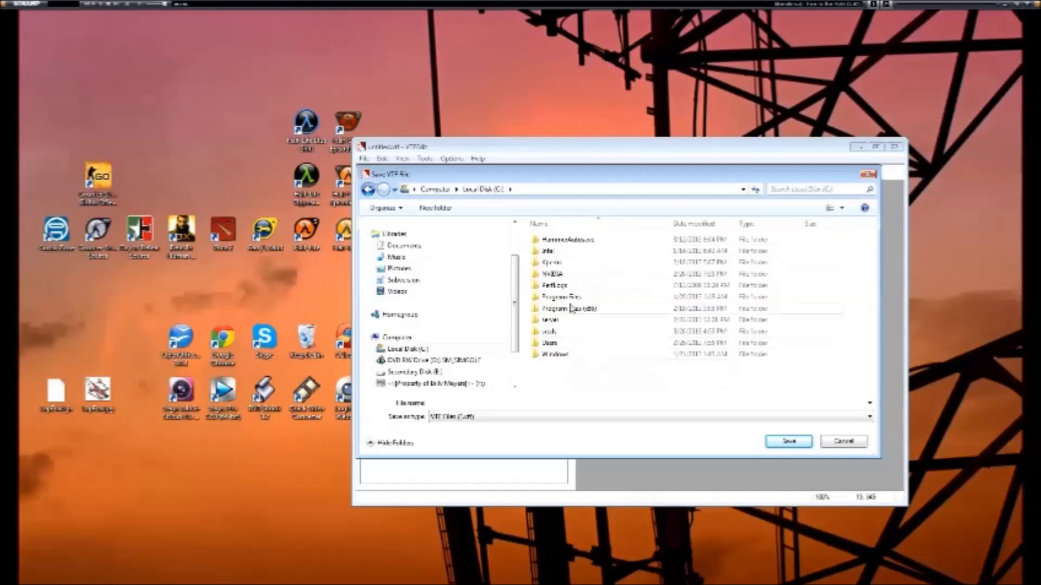
double_click(561, 341)
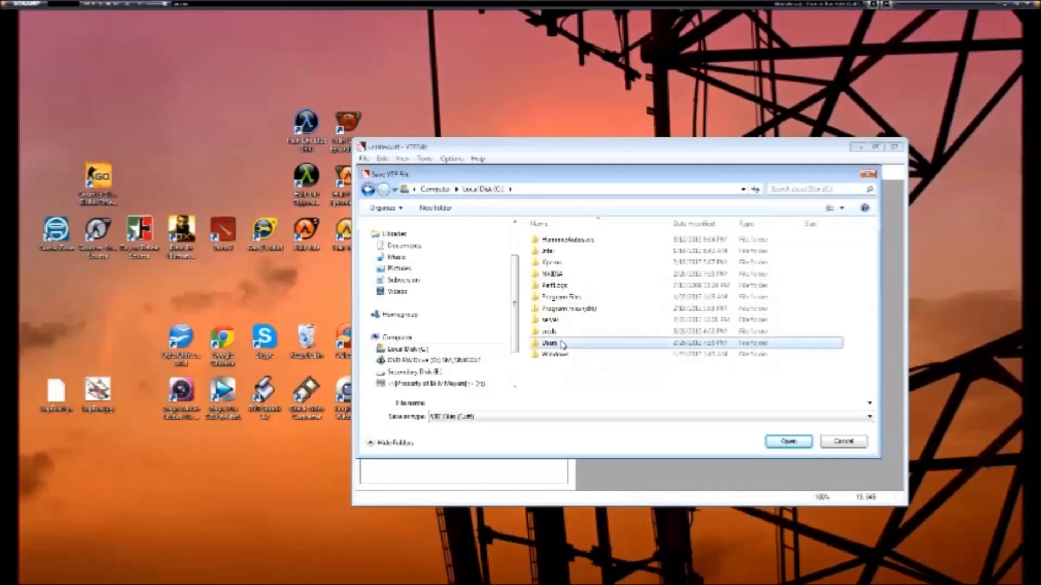
double_click(556, 240)
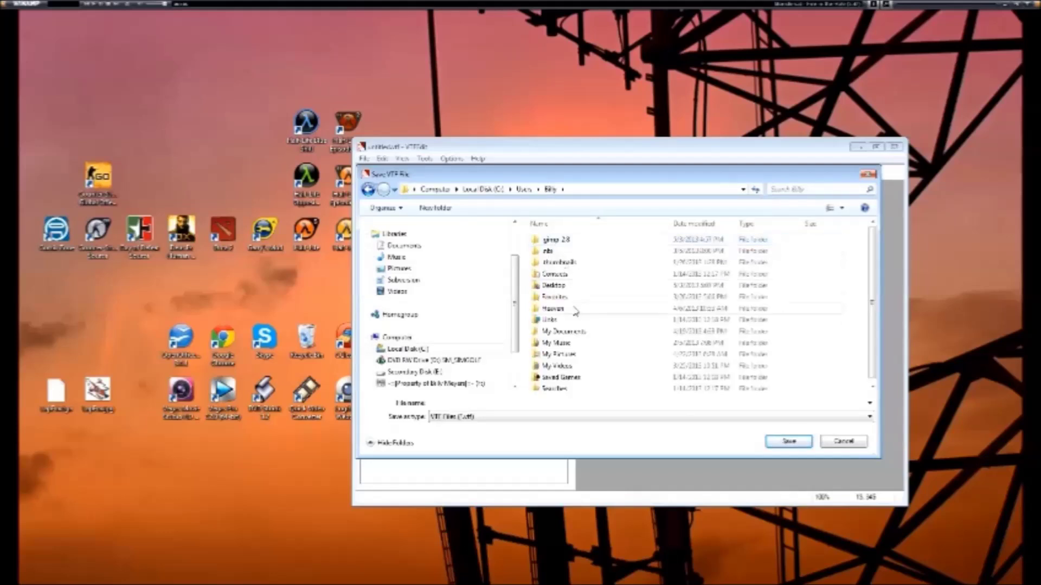
scroll(578, 356, "down", 1)
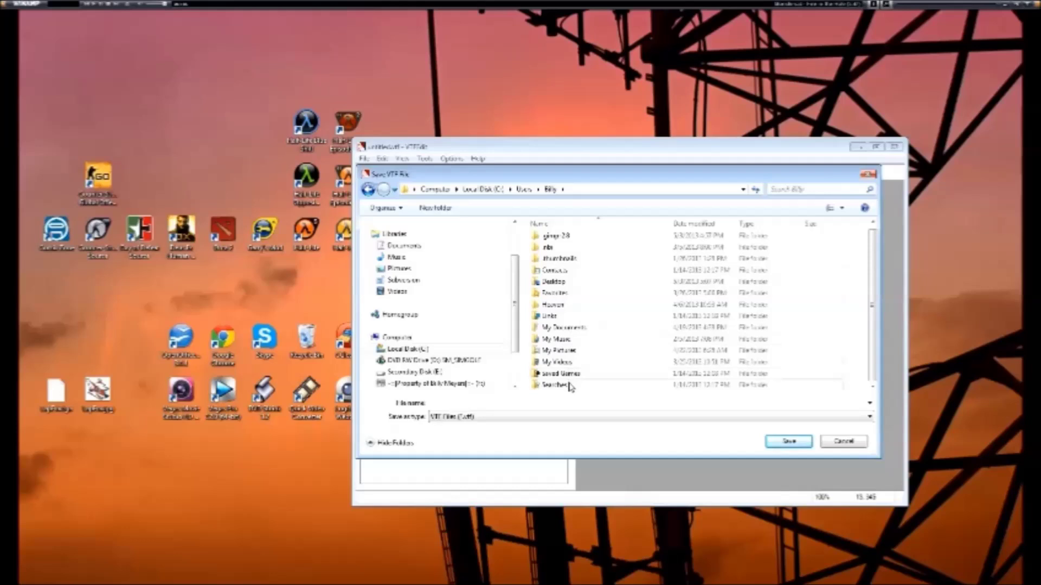
double_click(567, 283)
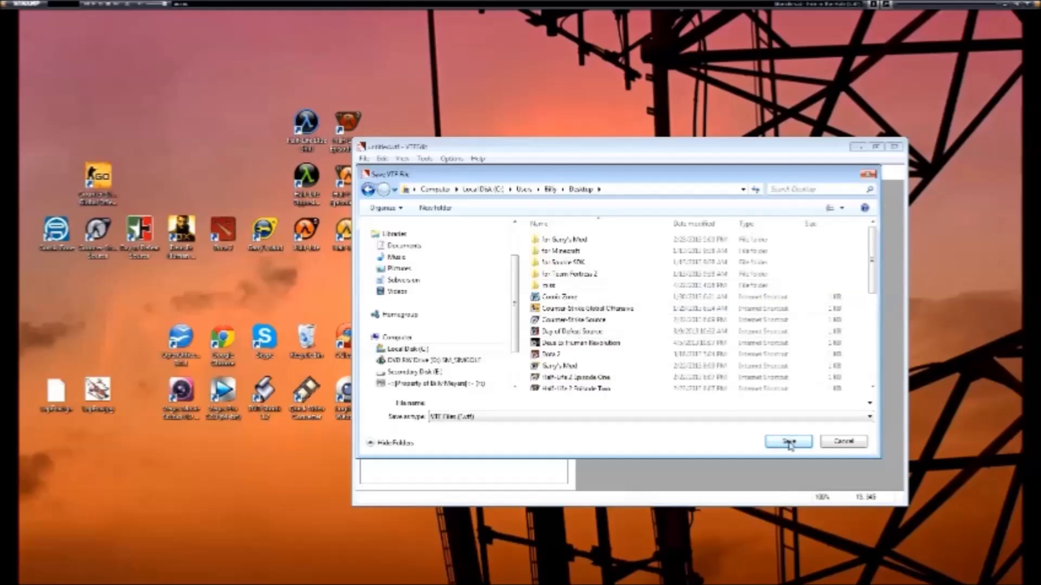
left_click(492, 406)
type("LayFav")
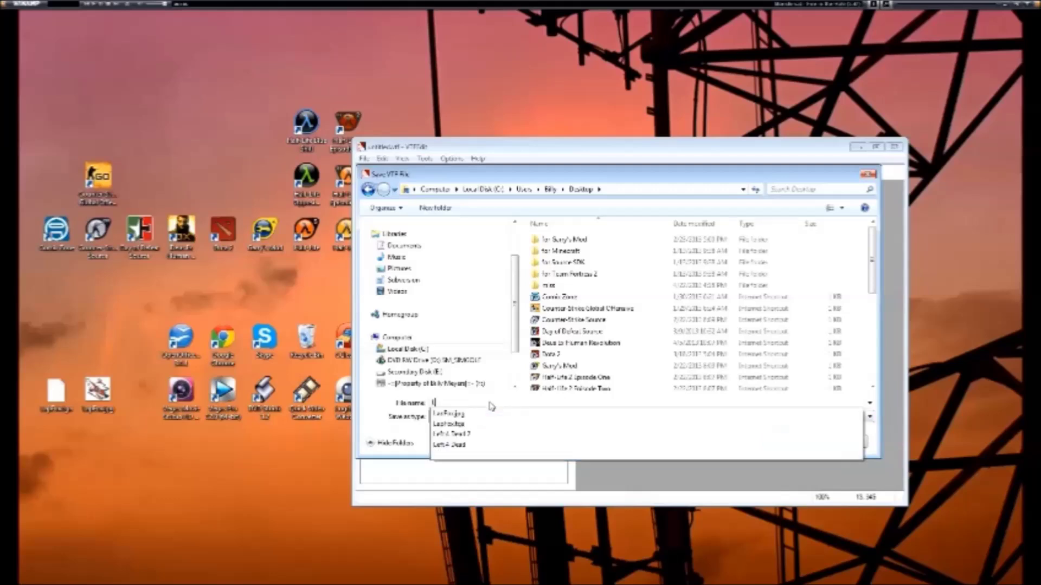